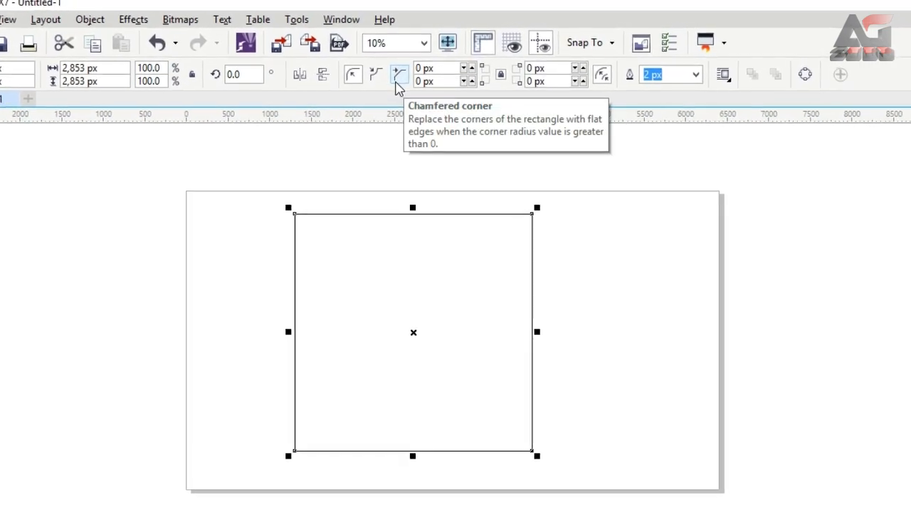
Give the square chamfered corners of about 348 px on all four corners
click(388, 96)
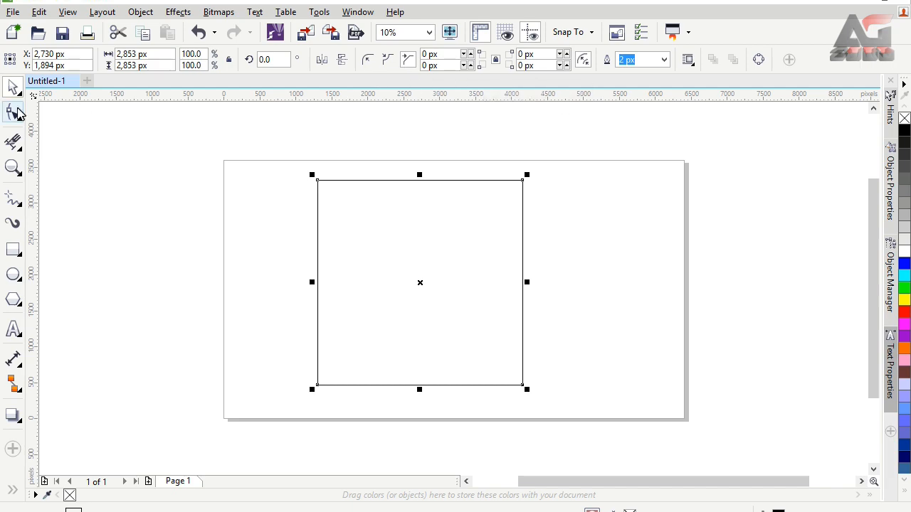
click(15, 111)
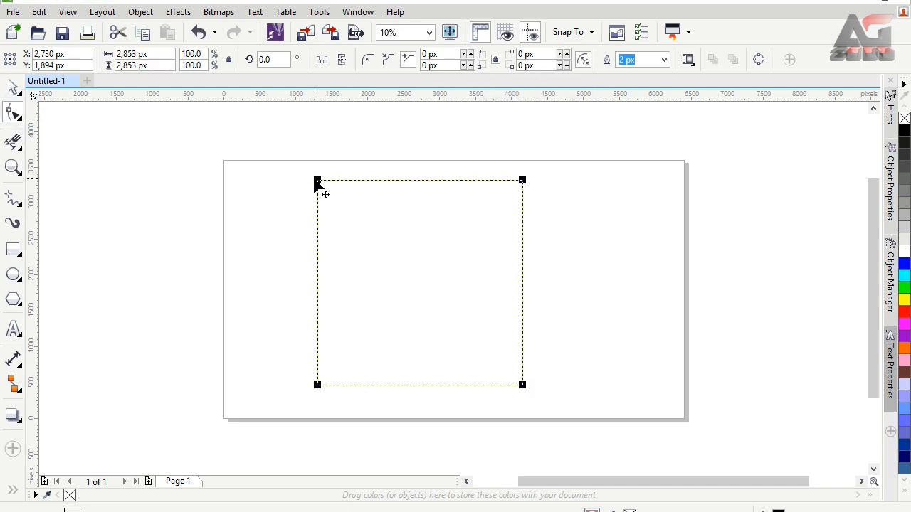
drag(317, 181, 296, 222)
scroll(330, 192, up, 1)
click(295, 214)
click(429, 32)
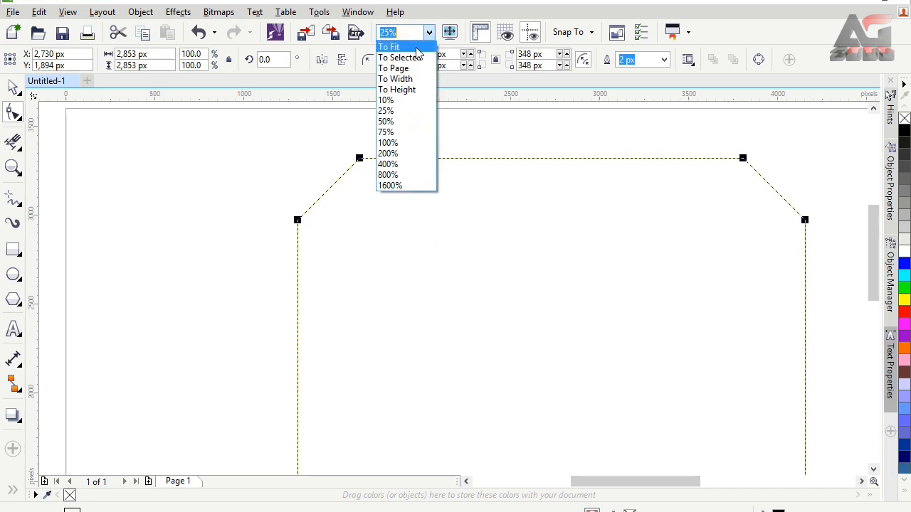
click(409, 45)
click(13, 87)
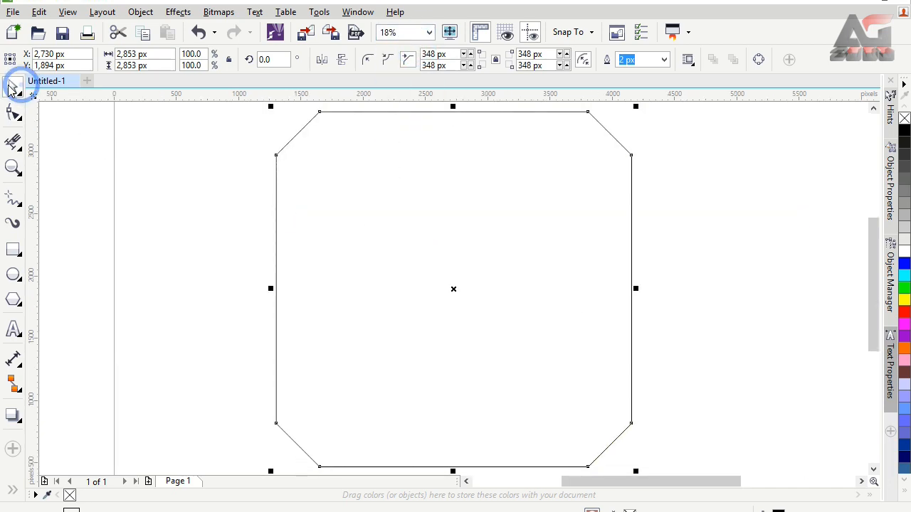
Duplicate the chamfered square in place and scale the copy about its centre to about 1,985 px wide and high
right_click(479, 226)
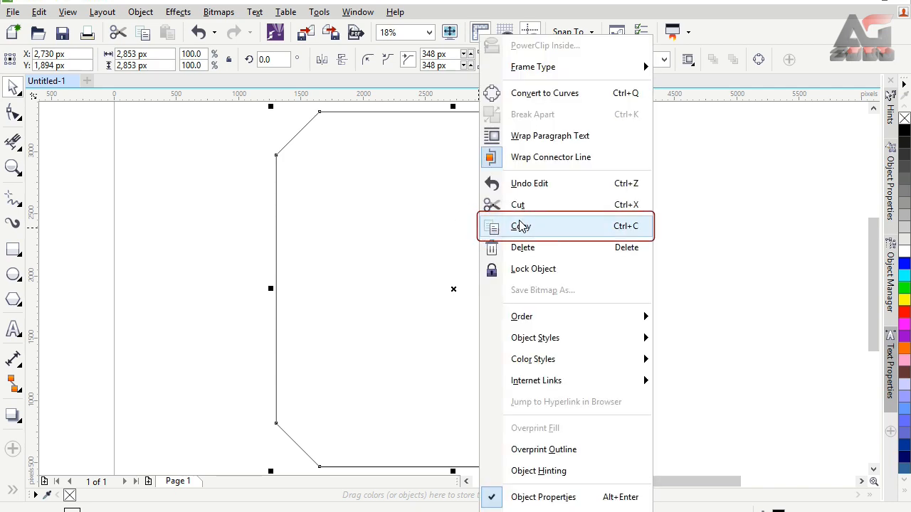
click(518, 226)
right_click(520, 226)
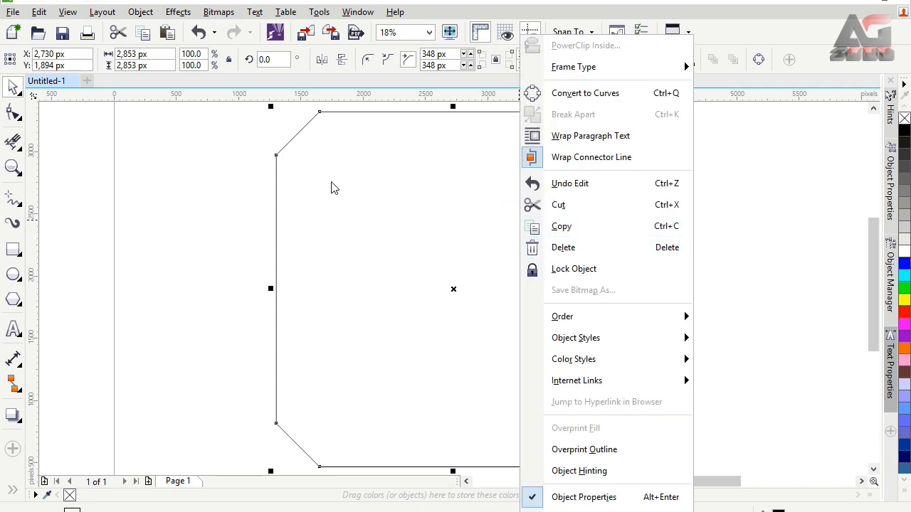
click(165, 33)
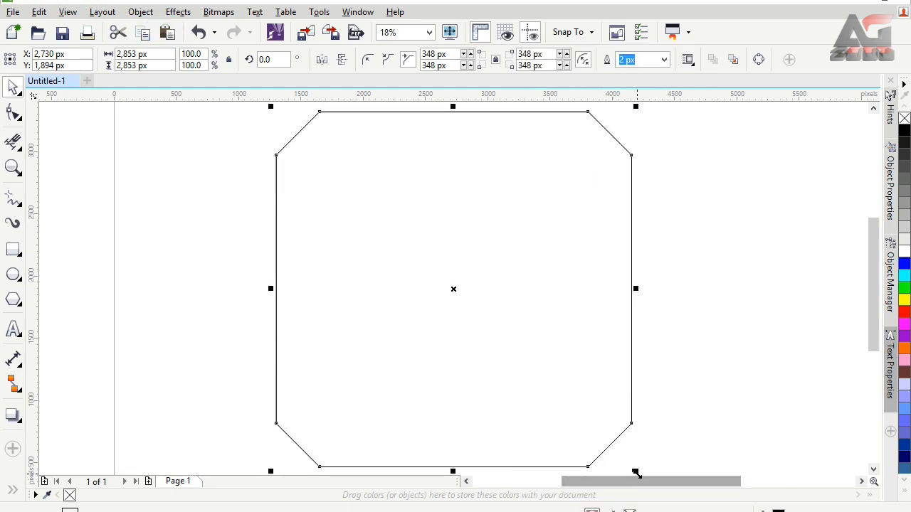
drag(634, 472, 586, 413)
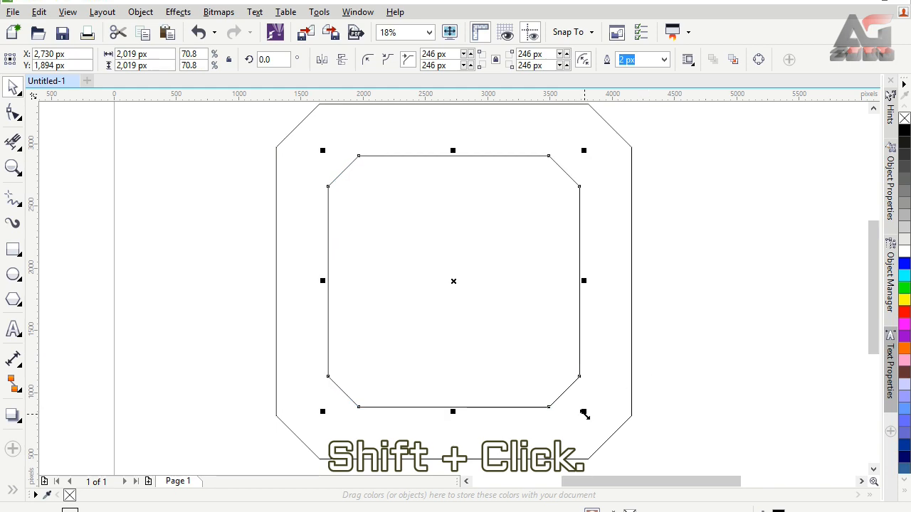
drag(584, 415, 585, 413)
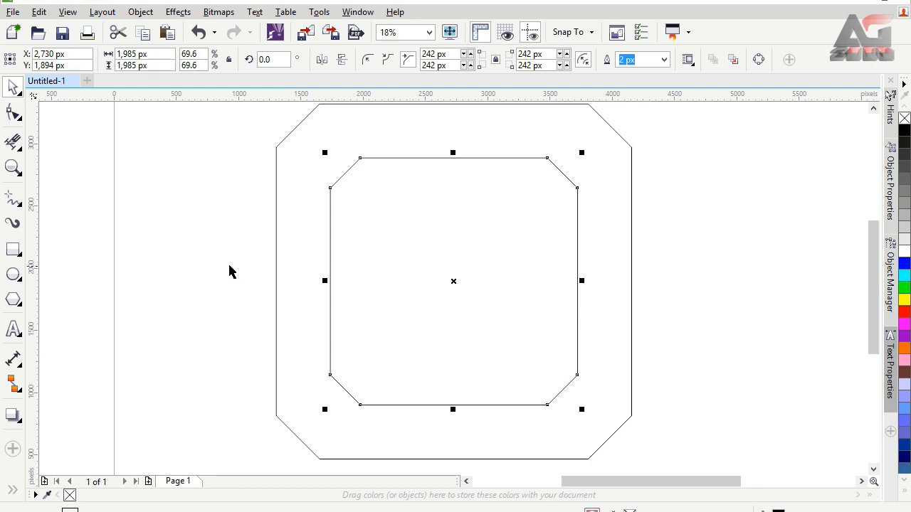
click(229, 272)
click(12, 490)
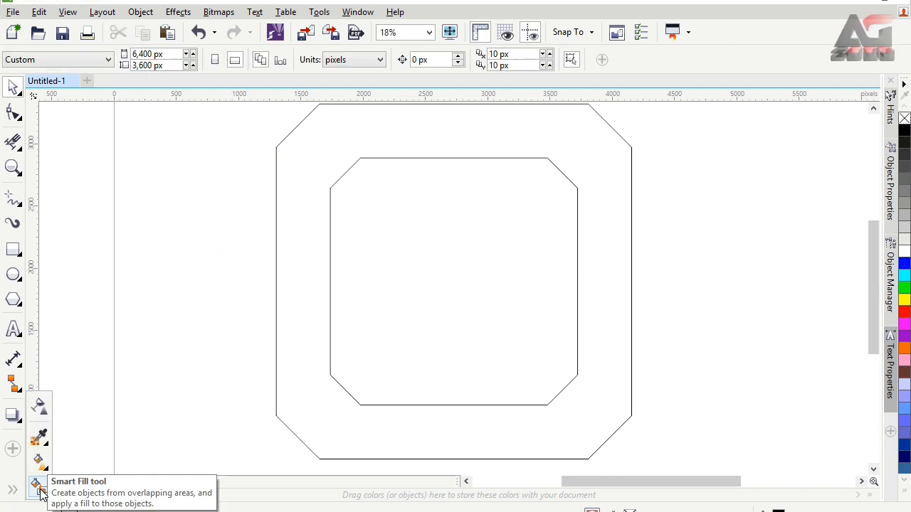
click(37, 487)
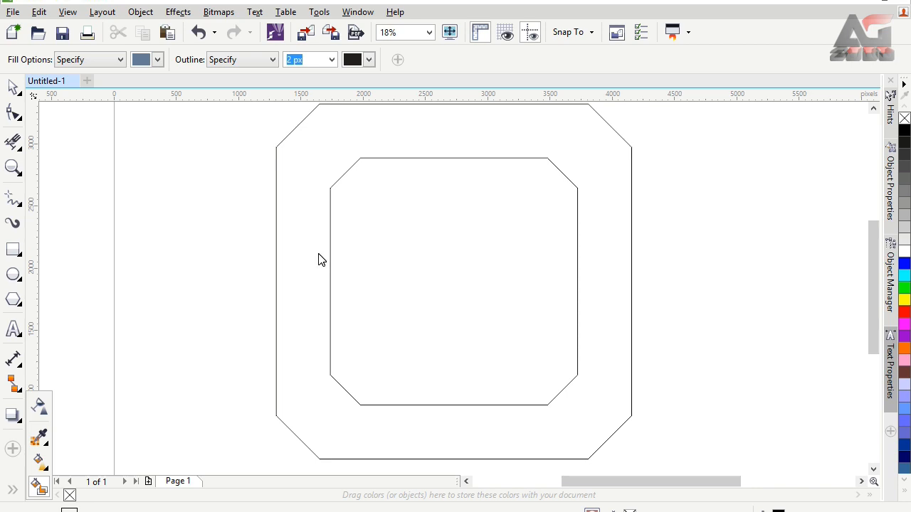
click(12, 86)
Scale the inner square about its centre to about 1,951 px, and fill the area between both squares using Smart Fill
click(460, 320)
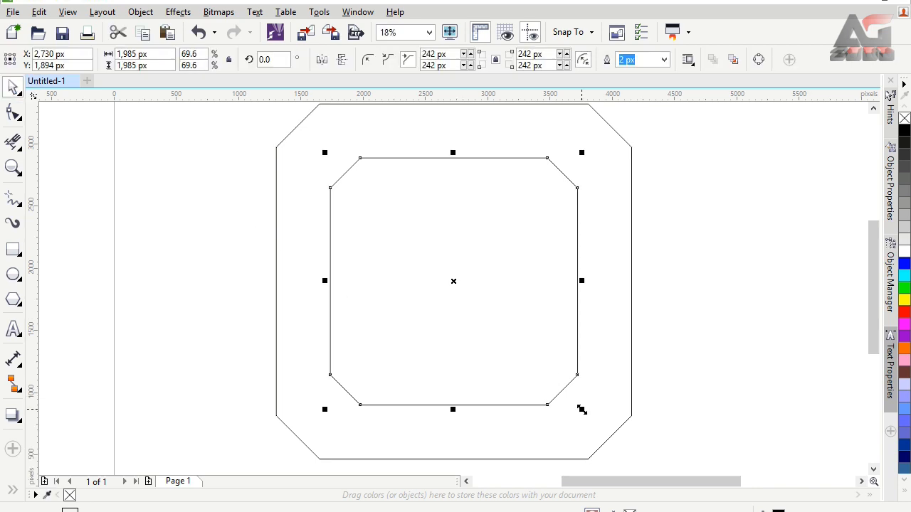
drag(582, 410, 579, 407)
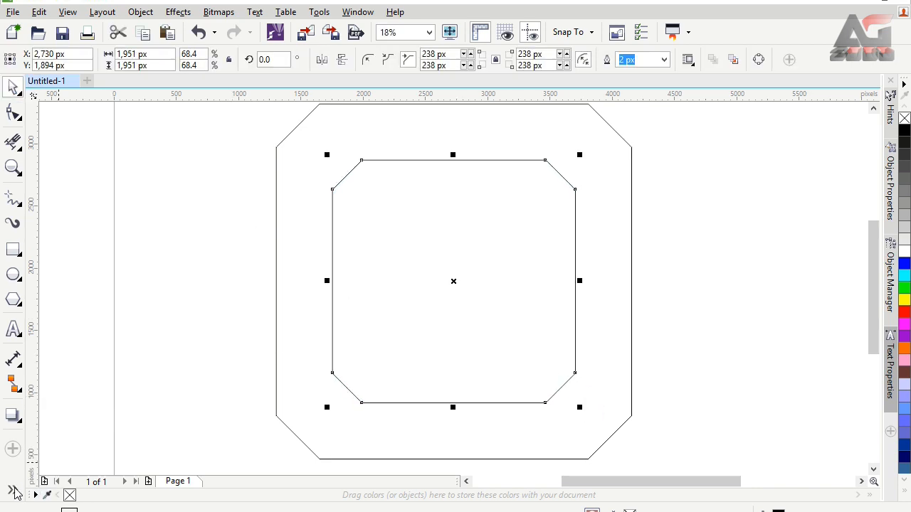
click(14, 491)
click(37, 487)
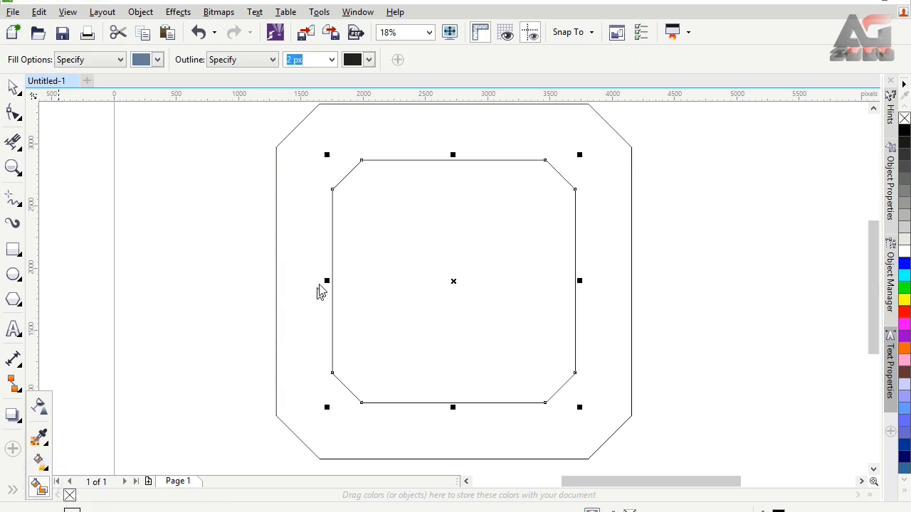
click(309, 245)
key(space)
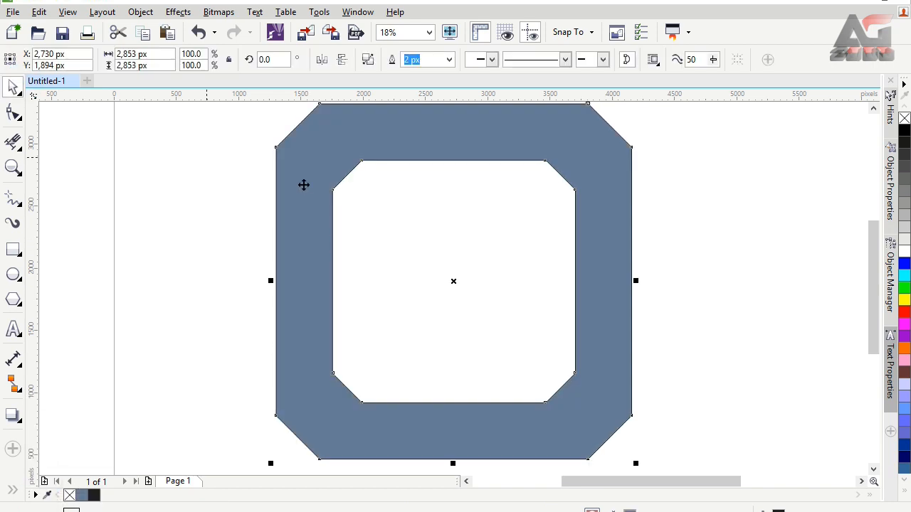
Move the filled ring off the original outlines and delete both the outer and inner outline squares
drag(303, 185, 249, 183)
click(625, 279)
key(Delete)
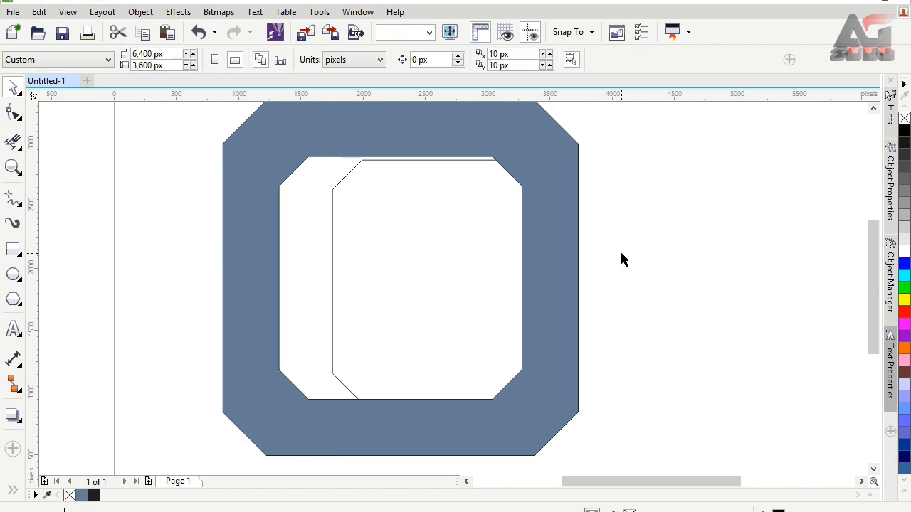
click(405, 215)
key(Delete)
Scale the blue ring down to 2,000 px square and place its centre at about X 2,970 px, Y 1,748 px
scroll(383, 187, down, 1)
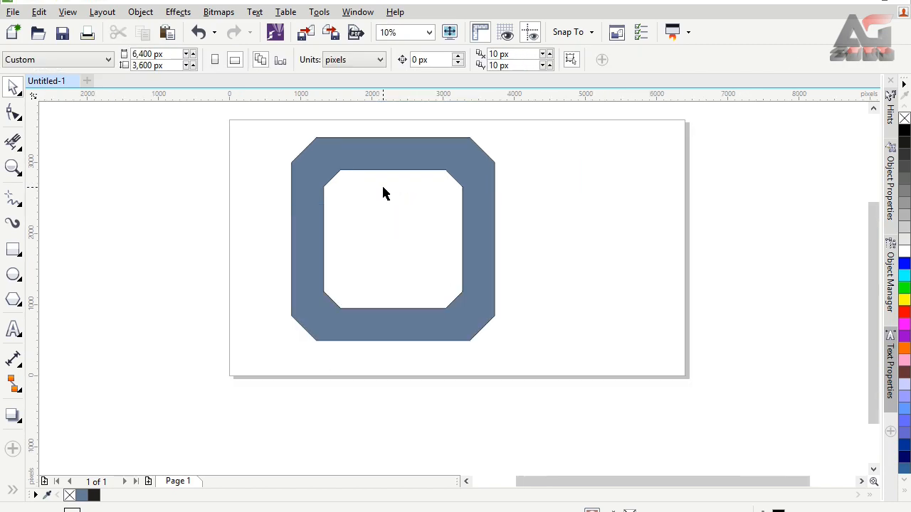
click(432, 163)
drag(500, 132, 490, 178)
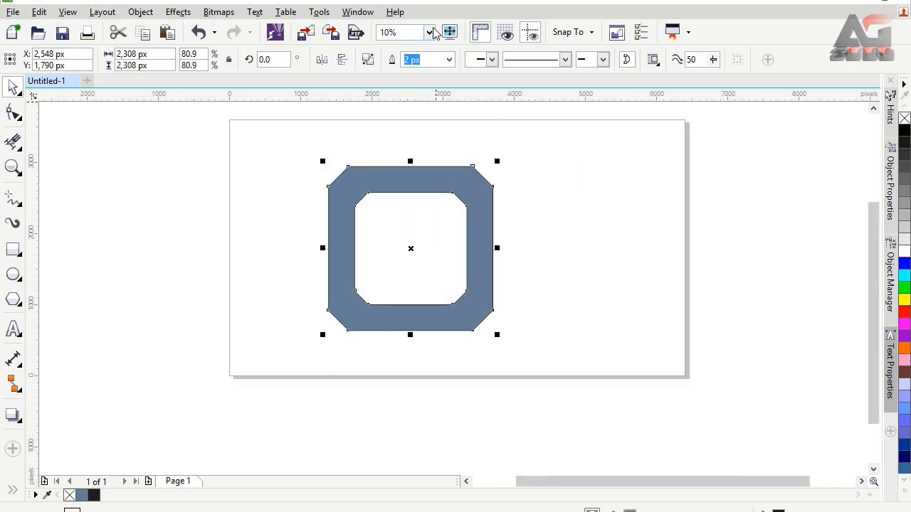
click(430, 33)
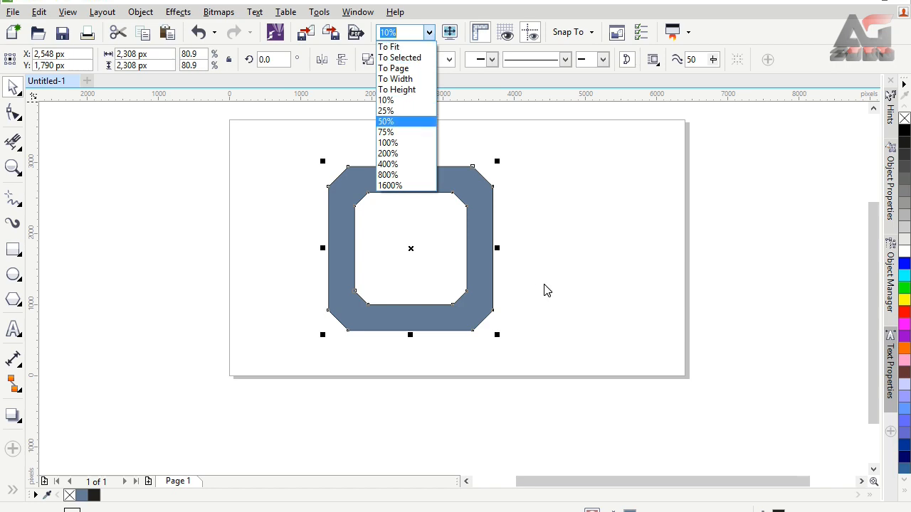
scroll(544, 285, up, 1)
click(476, 258)
scroll(473, 257, down, 1)
scroll(409, 196, up, 1)
drag(472, 184, 511, 212)
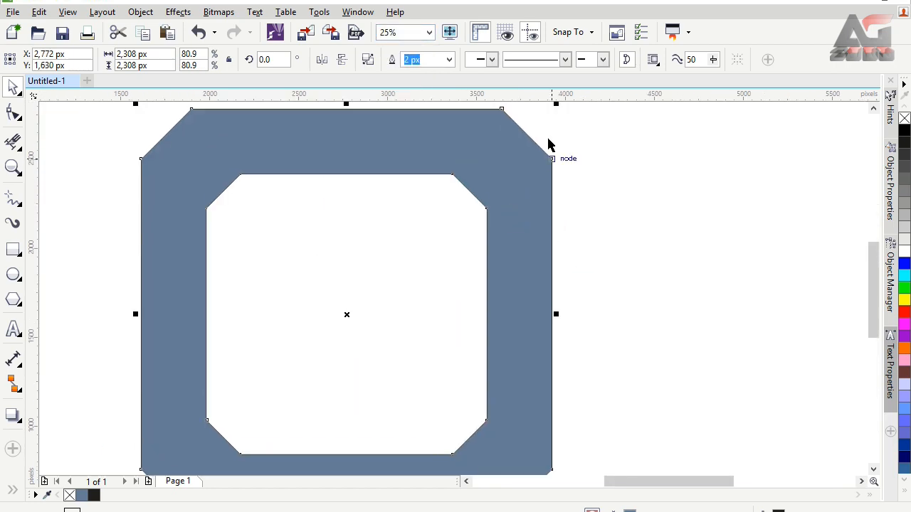
drag(555, 105, 500, 160)
drag(459, 264, 524, 214)
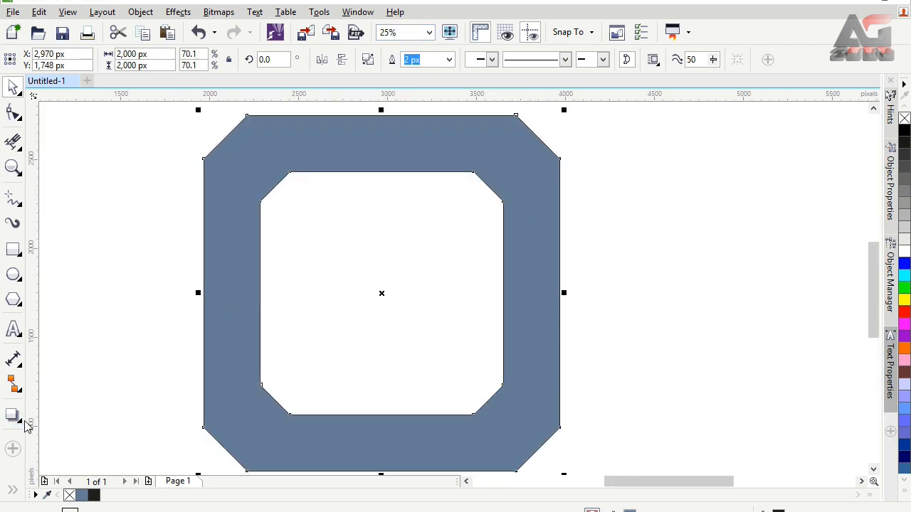
Extrude the ring with its vanishing point straight above its centre, about 168 px away
click(22, 419)
click(78, 510)
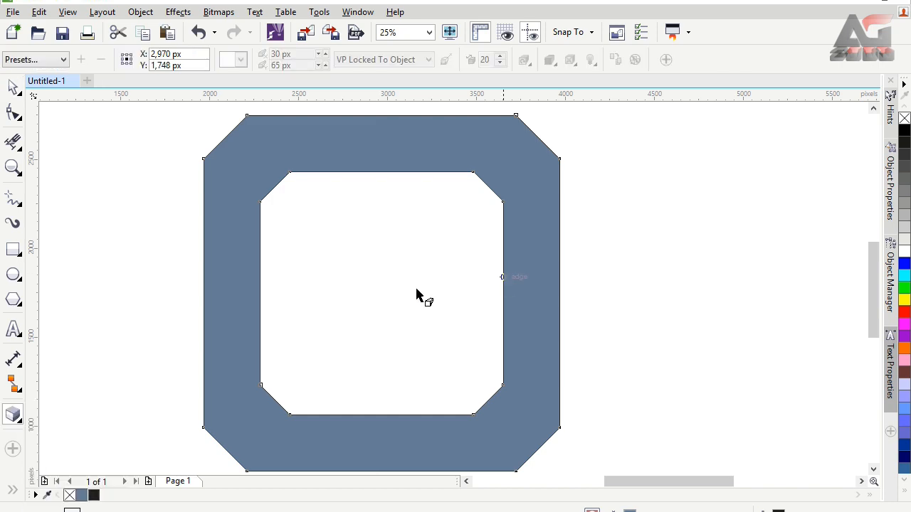
drag(254, 295, 382, 263)
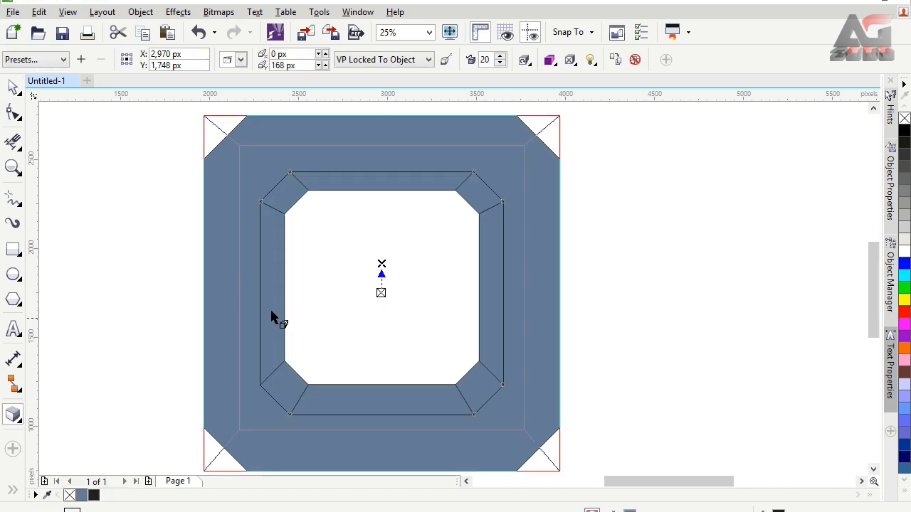
click(271, 313)
drag(322, 358, 290, 356)
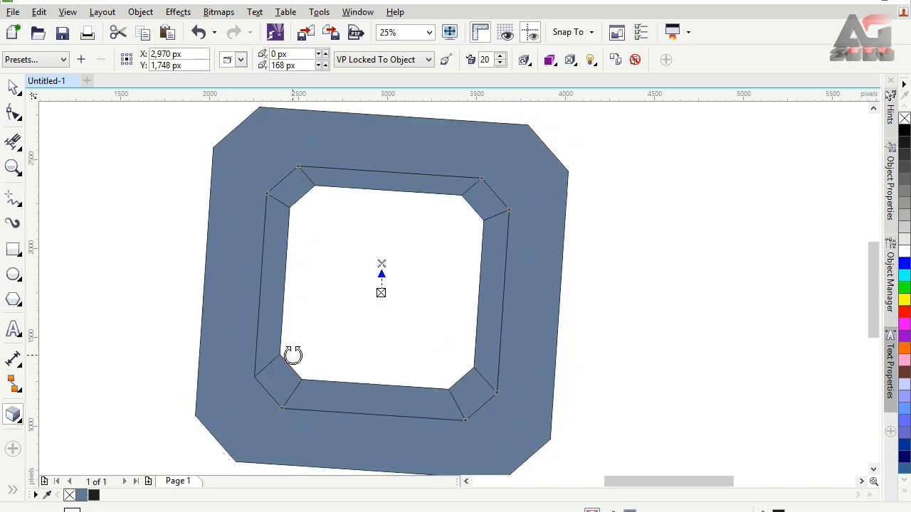
key(ctrl+z)
Rotate the extruded ring in 3D so it lies tilted back with its front side wall facing the viewer
click(341, 296)
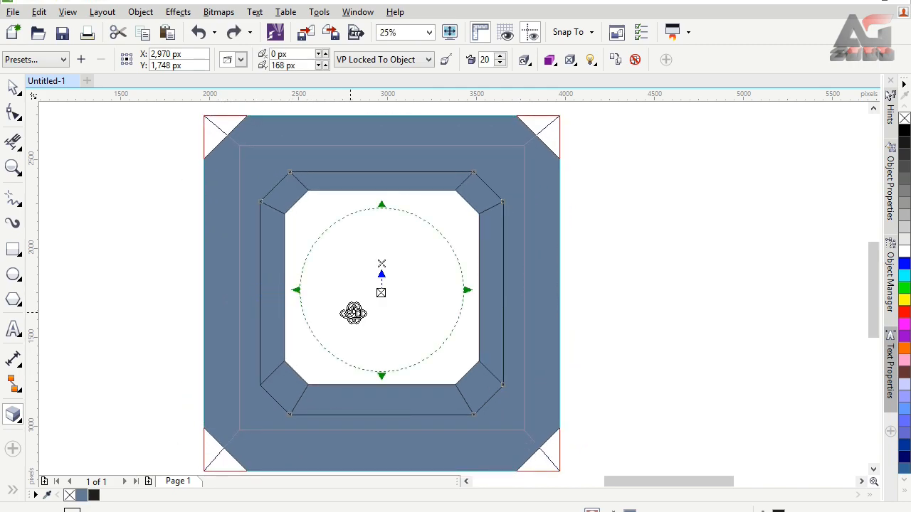
drag(354, 315, 378, 306)
drag(514, 315, 538, 277)
drag(352, 340, 352, 321)
drag(461, 328, 475, 318)
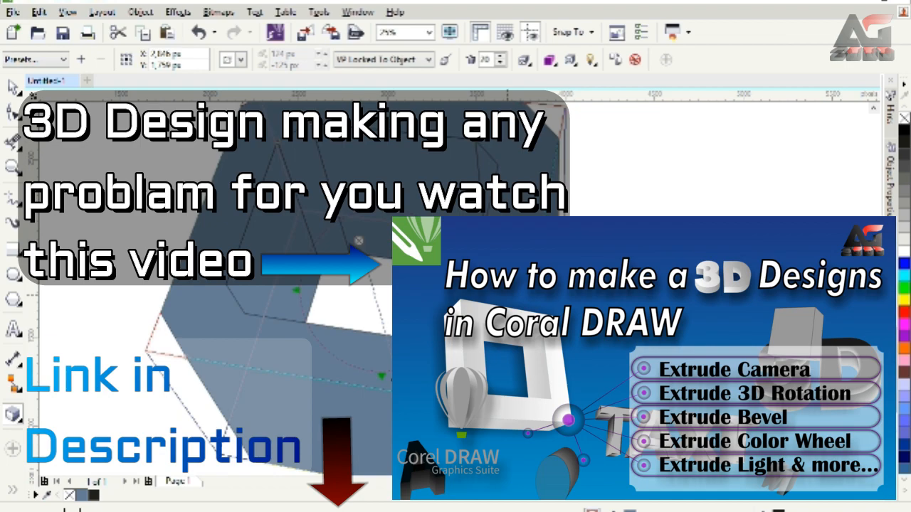
drag(508, 295, 357, 281)
Reduce the tilted ring's extrusion depth to 7
drag(411, 430, 396, 348)
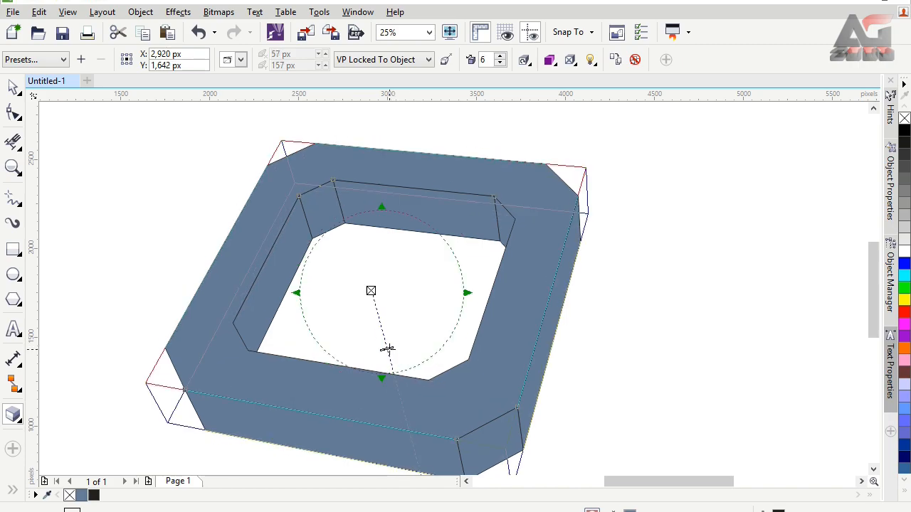
key(Escape)
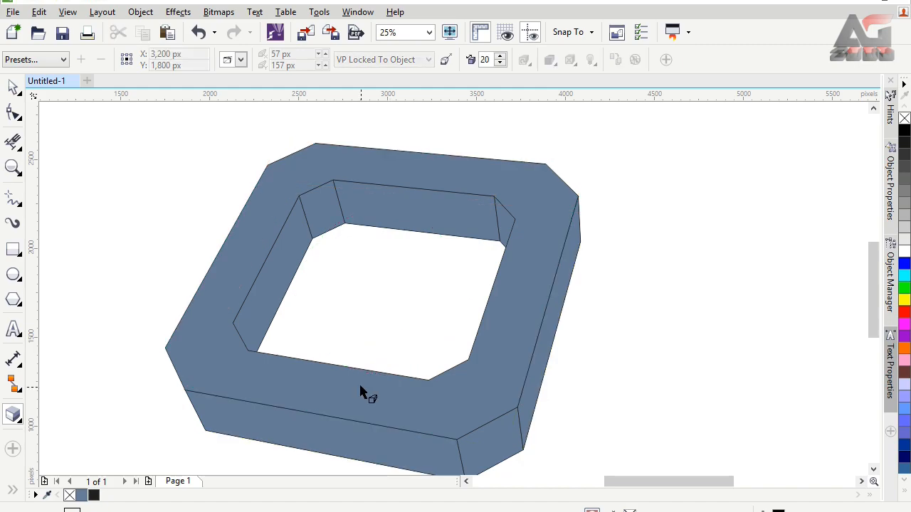
click(361, 392)
click(386, 350)
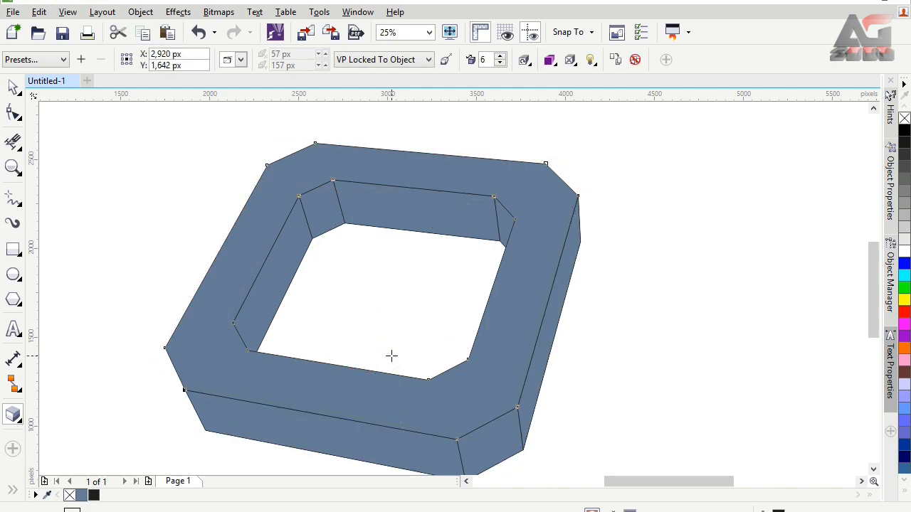
drag(391, 355, 389, 355)
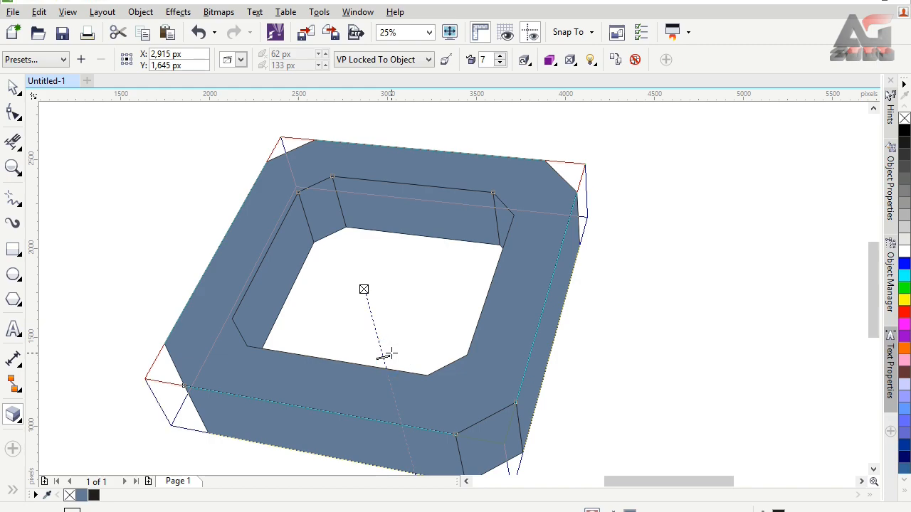
drag(391, 350, 388, 355)
click(118, 111)
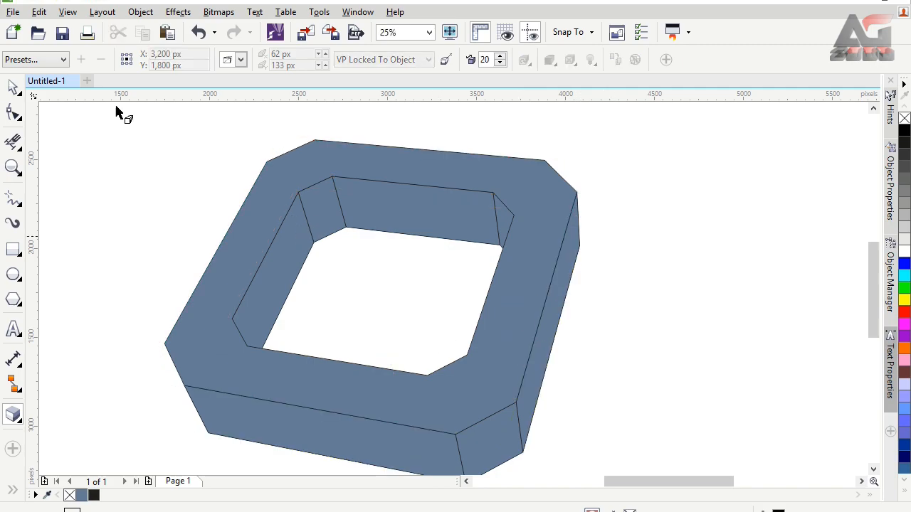
Move the 3D ring to about X 2,539 px, Y 1,830 px, and place a duplicate overlapping it at about X 3,533 px, Y 1,720 px
click(13, 85)
click(527, 292)
drag(527, 291, 459, 259)
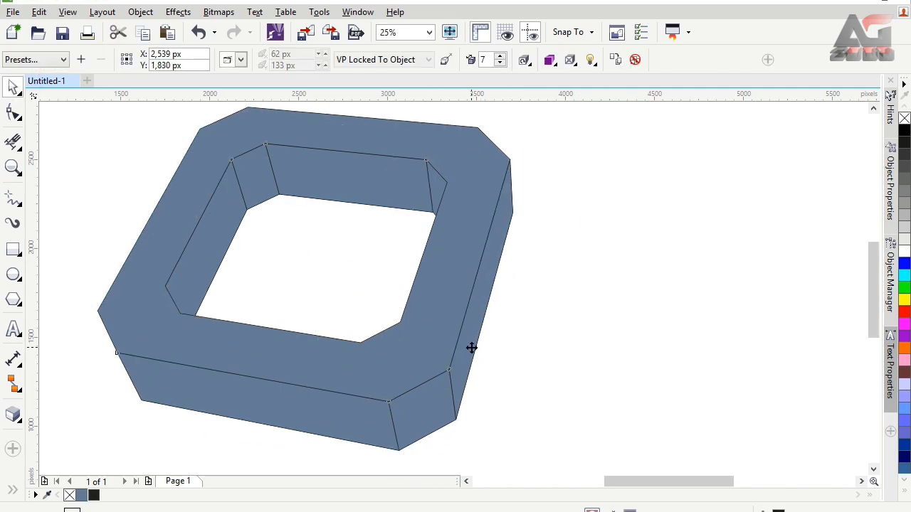
key(Right)
key(Up)
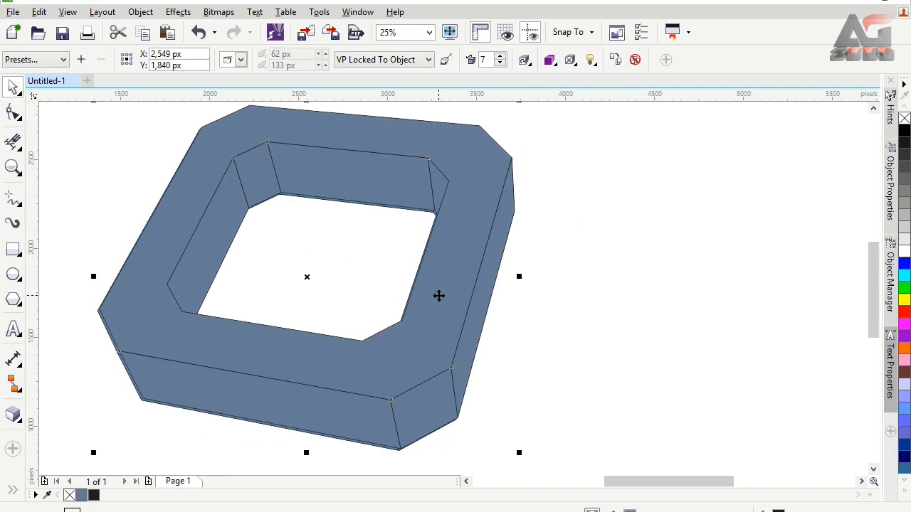
drag(439, 296, 614, 275)
Rotate the duplicate ring in 3D so it stands almost upright, with its top side wall facing the viewer
click(13, 415)
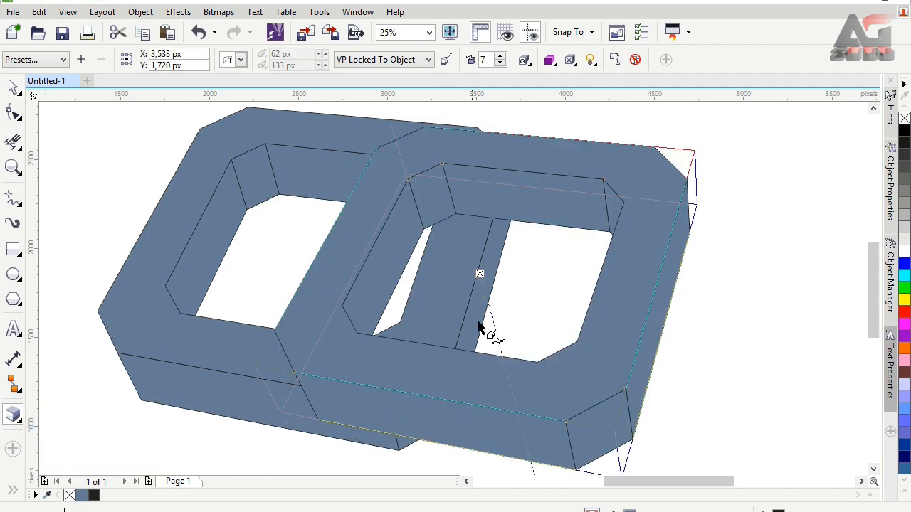
click(391, 269)
click(398, 254)
click(400, 256)
drag(486, 266, 466, 328)
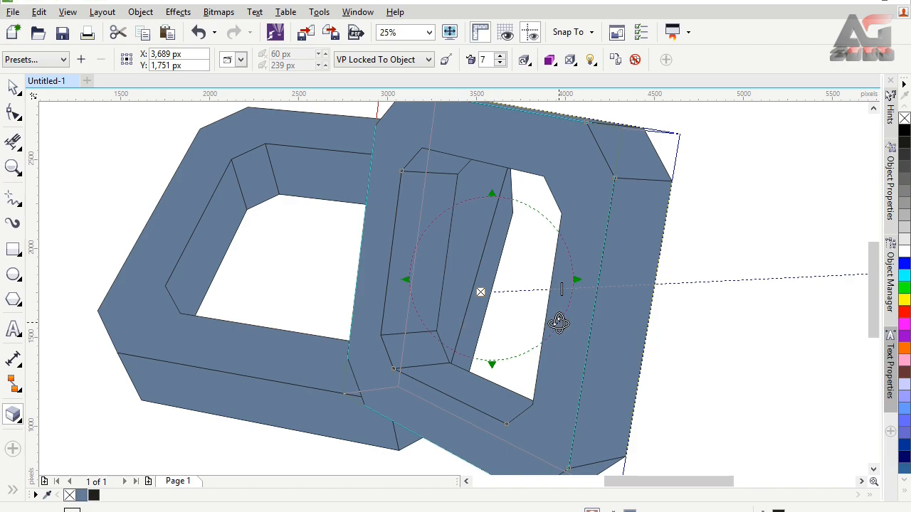
drag(558, 323, 659, 307)
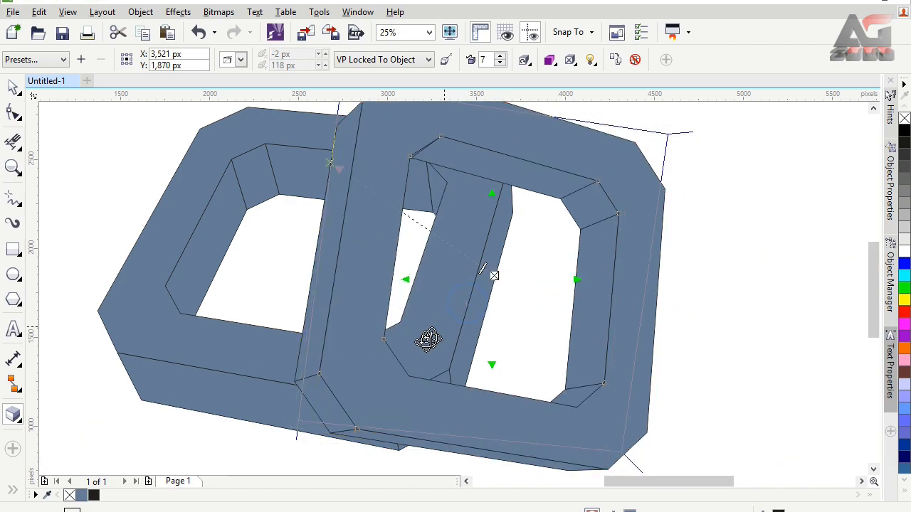
drag(428, 339, 402, 367)
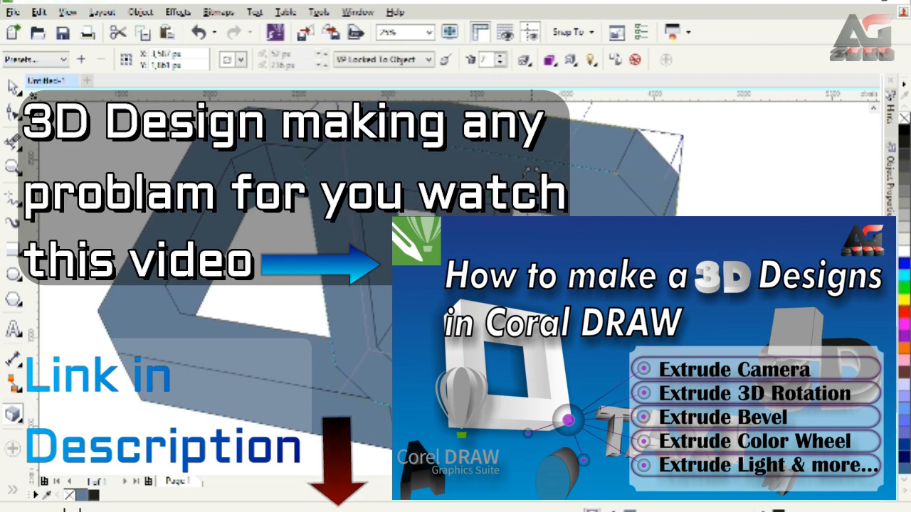
drag(532, 174, 523, 153)
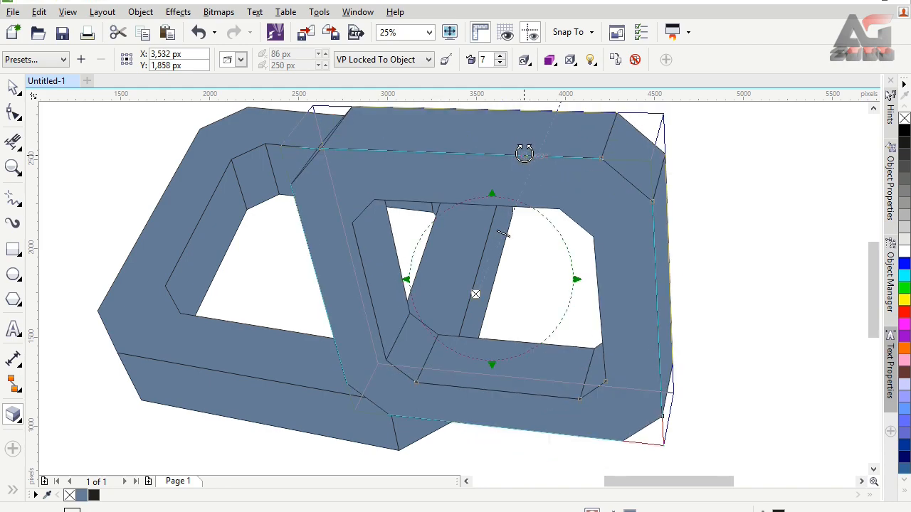
Move the duplicate ring to about X 3,804 px, Y 1,995 px, and slightly readjust its 3D rotation, keeping the top and right side walls in view
click(11, 84)
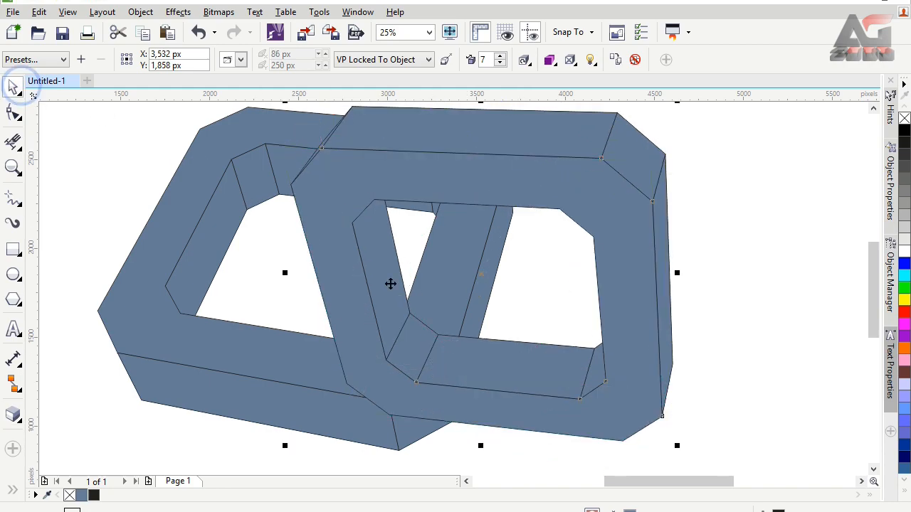
drag(470, 363, 524, 338)
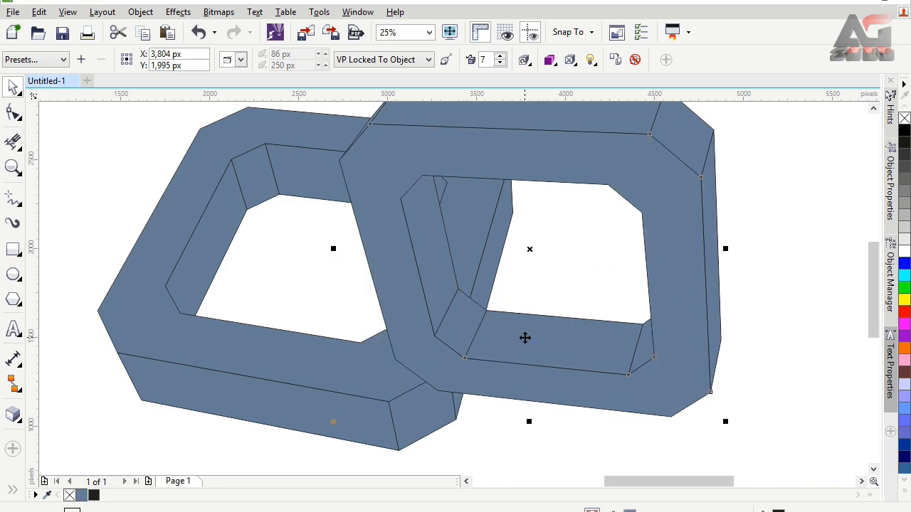
scroll(879, 264, up, 1)
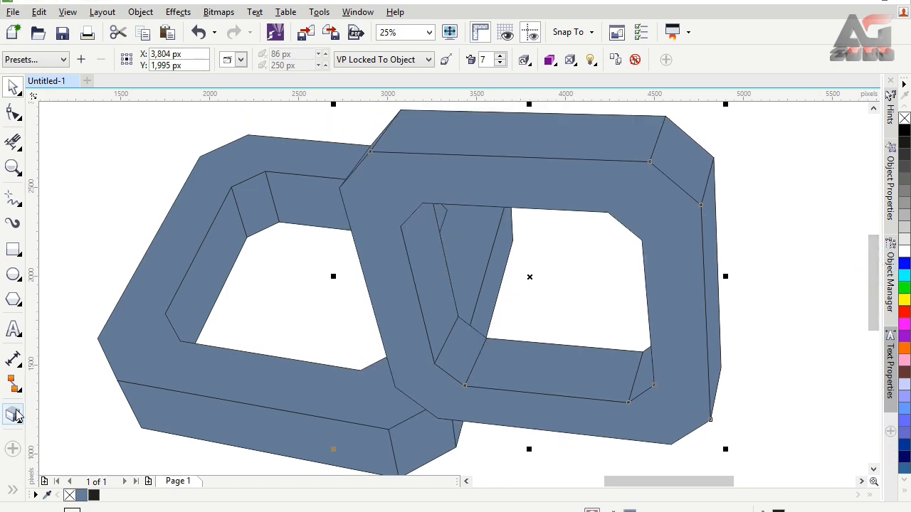
click(12, 415)
click(616, 206)
drag(596, 229, 601, 215)
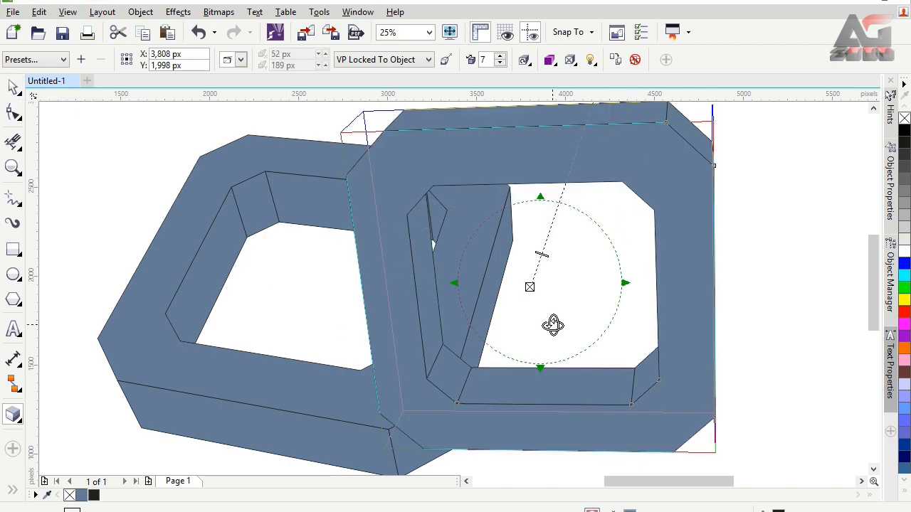
drag(552, 325, 531, 327)
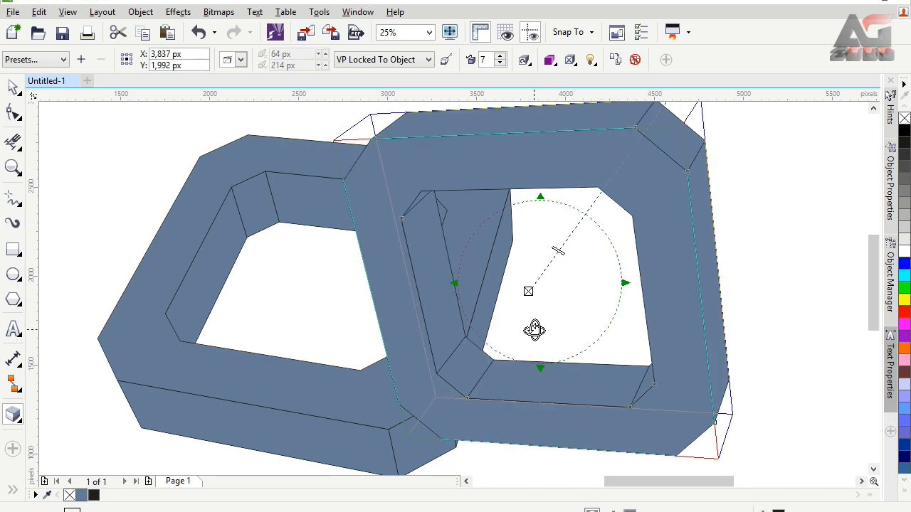
Reposition the upright ring to about X 3,813 px, Y 1,995 px, overlapping the tilted ring's right end
click(14, 84)
click(565, 430)
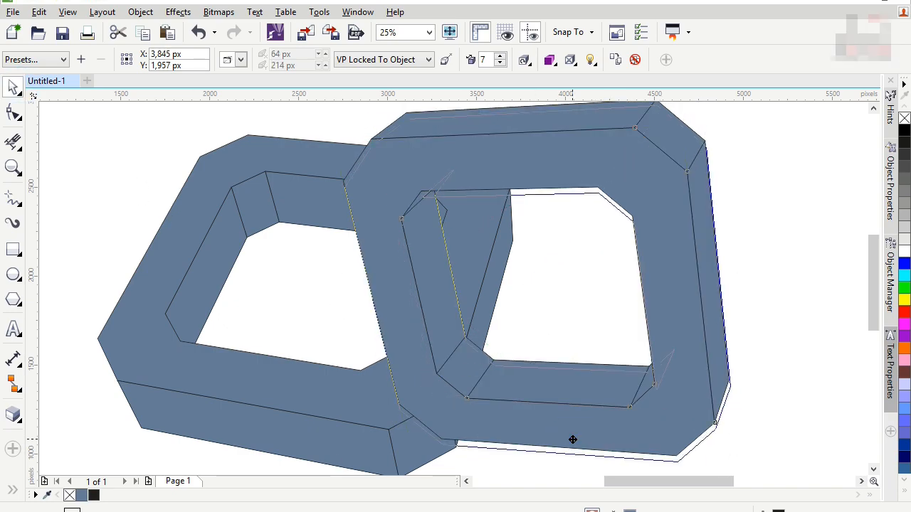
drag(578, 440, 575, 437)
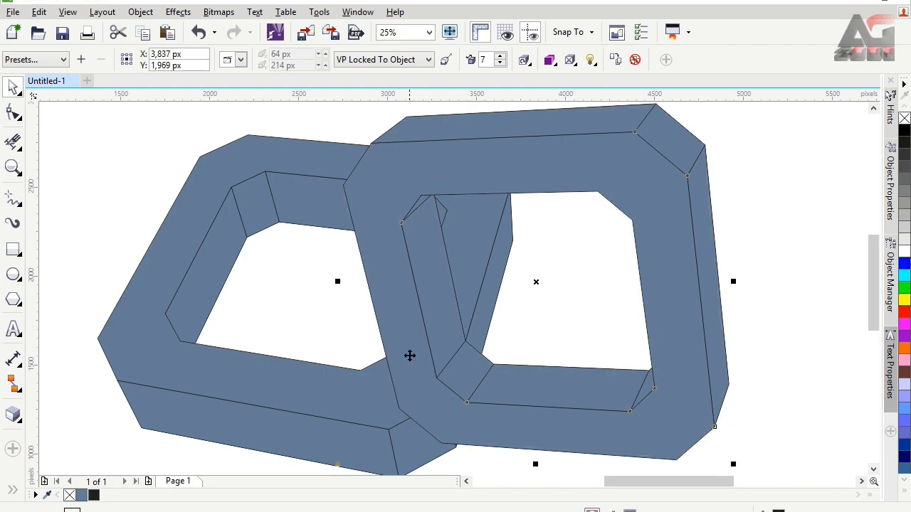
mouse_move(408, 356)
mouse_down()
mouse_move(401, 362)
mouse_move(415, 360)
mouse_move(410, 367)
mouse_up()
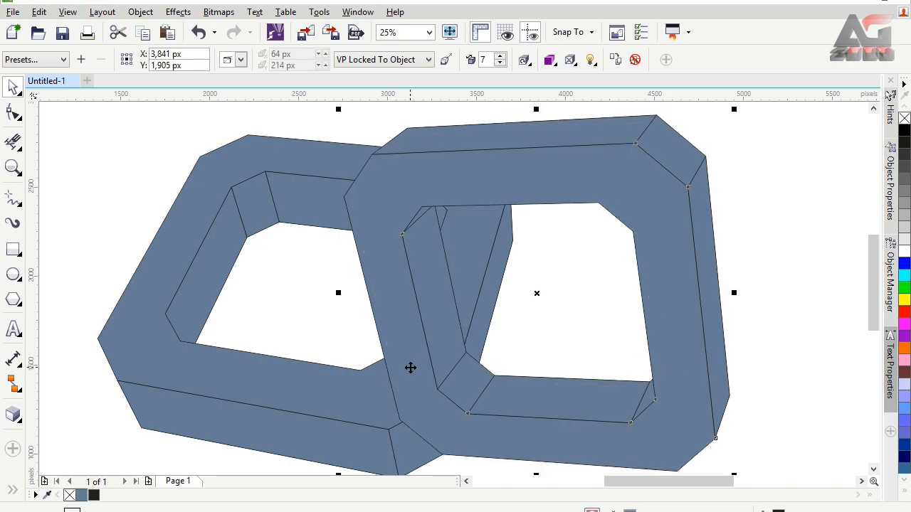
drag(405, 367, 404, 355)
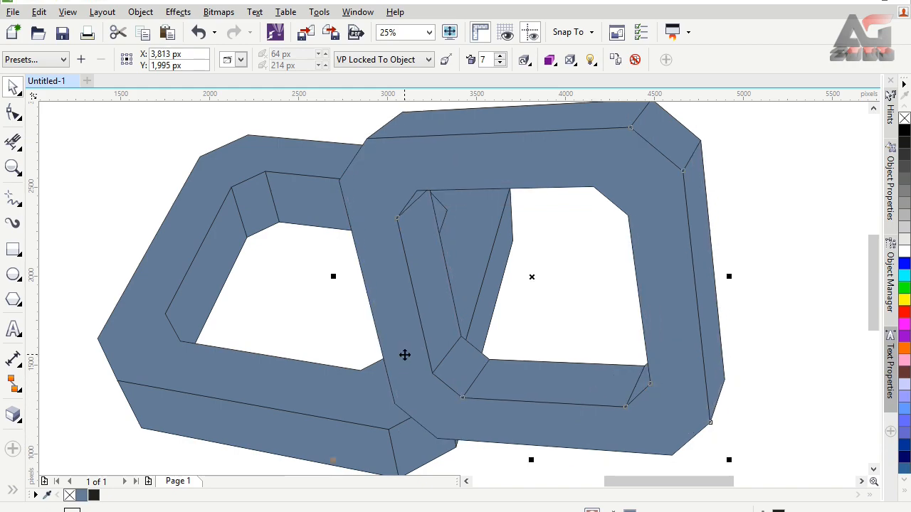
Remove the fill from both extruded rings, leaving only their outlines
click(395, 199)
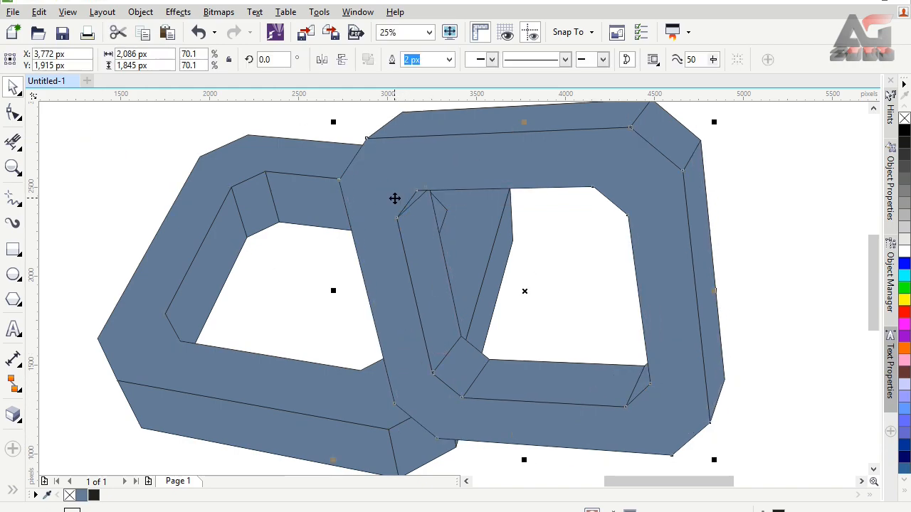
click(430, 31)
click(415, 45)
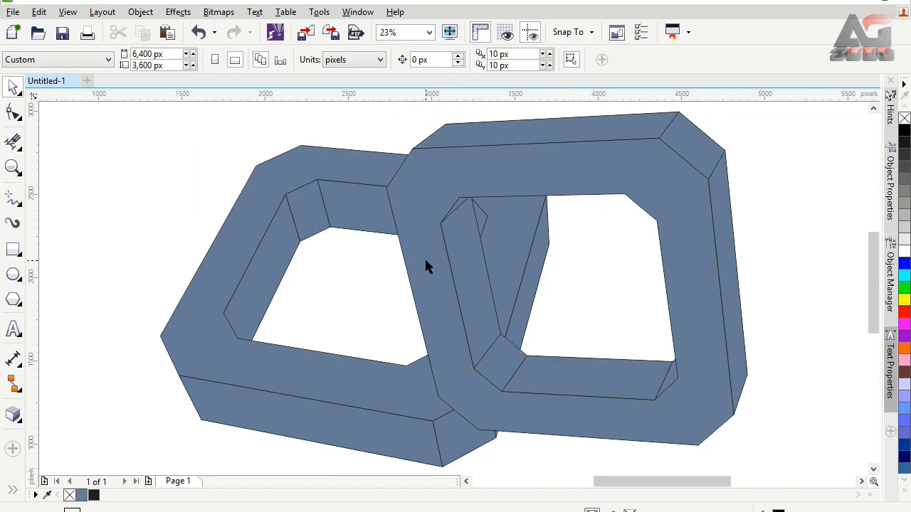
click(213, 265)
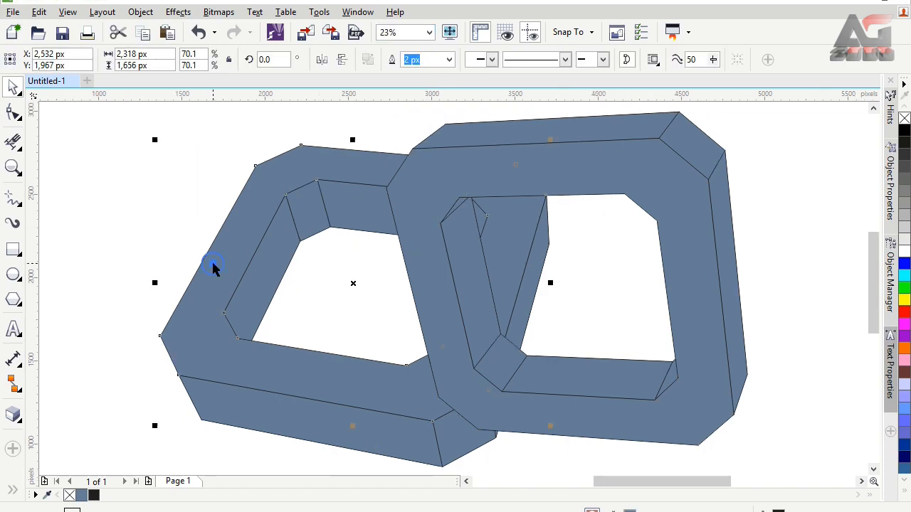
click(904, 119)
click(651, 147)
click(904, 119)
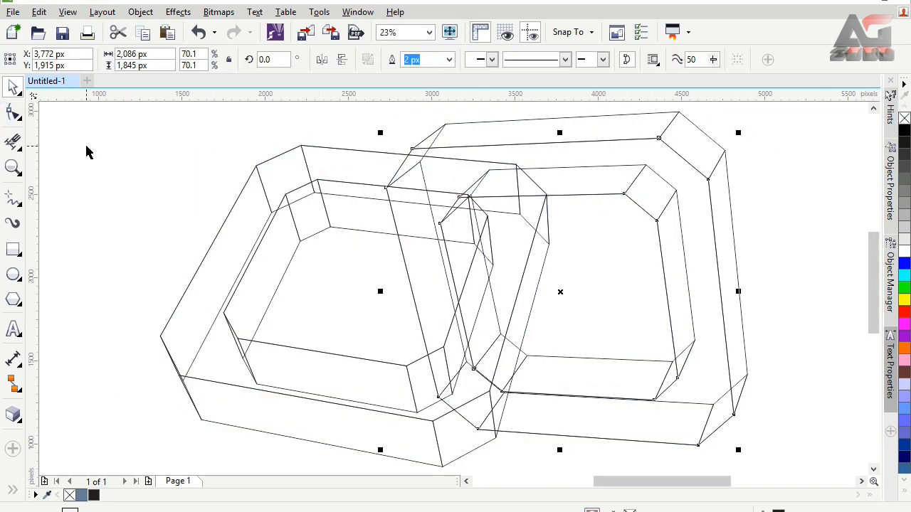
Break the extrude group of the tilted left ring apart
click(86, 148)
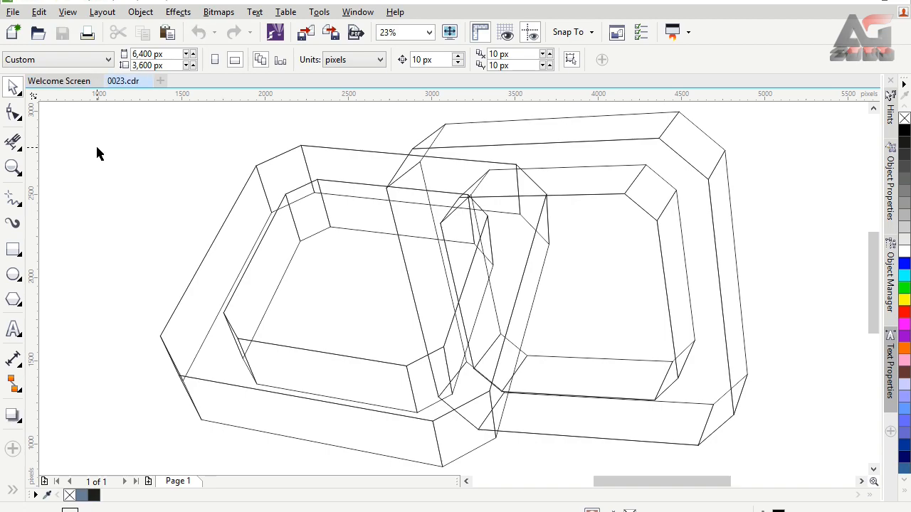
click(250, 209)
right_click(251, 216)
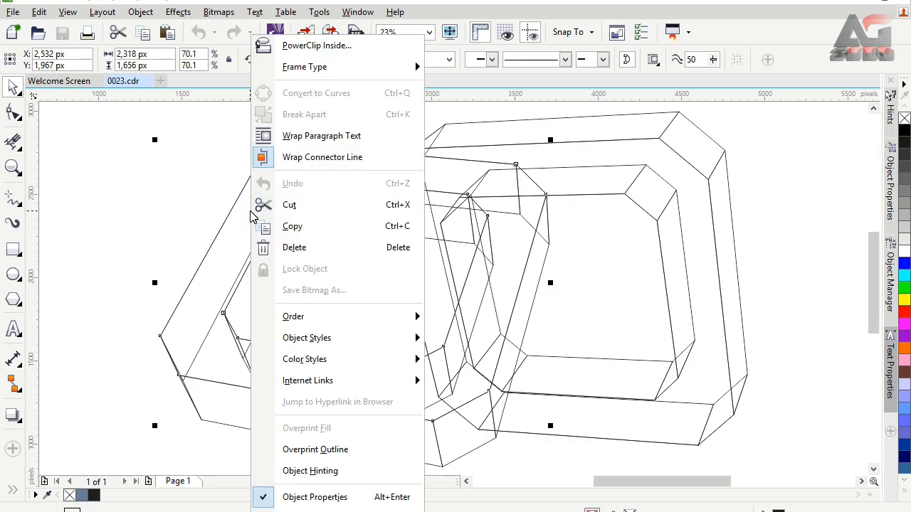
click(101, 301)
click(231, 400)
right_click(232, 401)
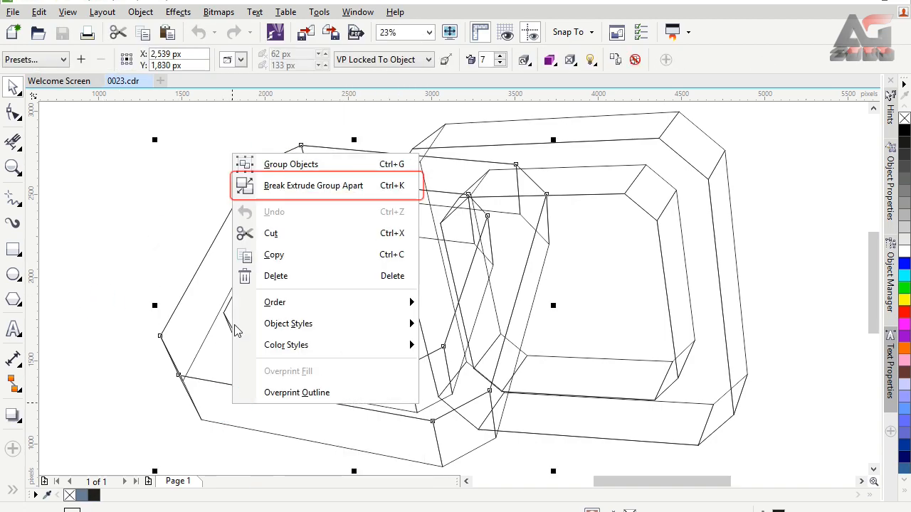
click(247, 192)
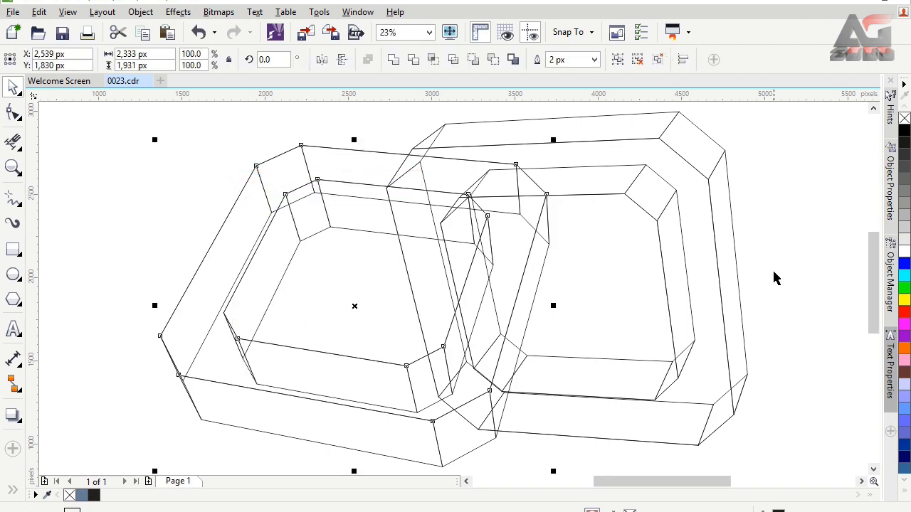
Break the extrude group of the upright right ring apart
click(723, 257)
right_click(724, 257)
click(758, 290)
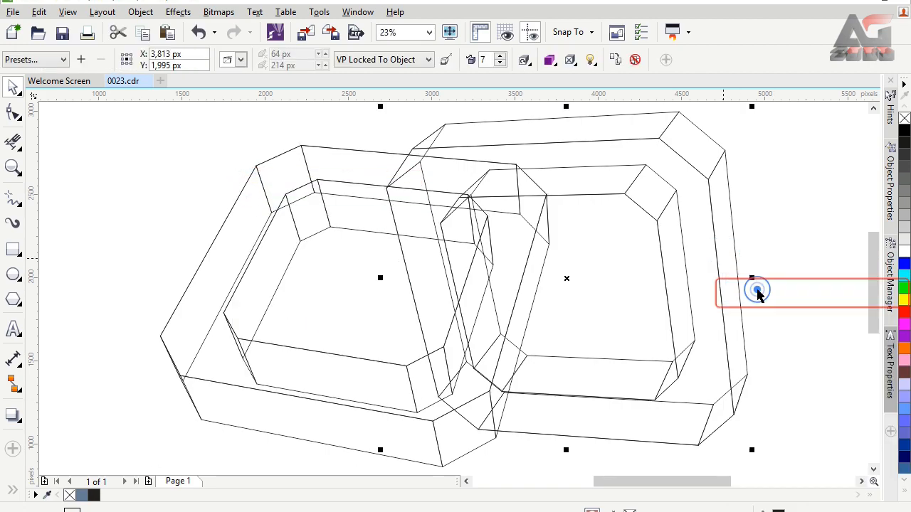
click(720, 200)
right_click(719, 200)
click(747, 158)
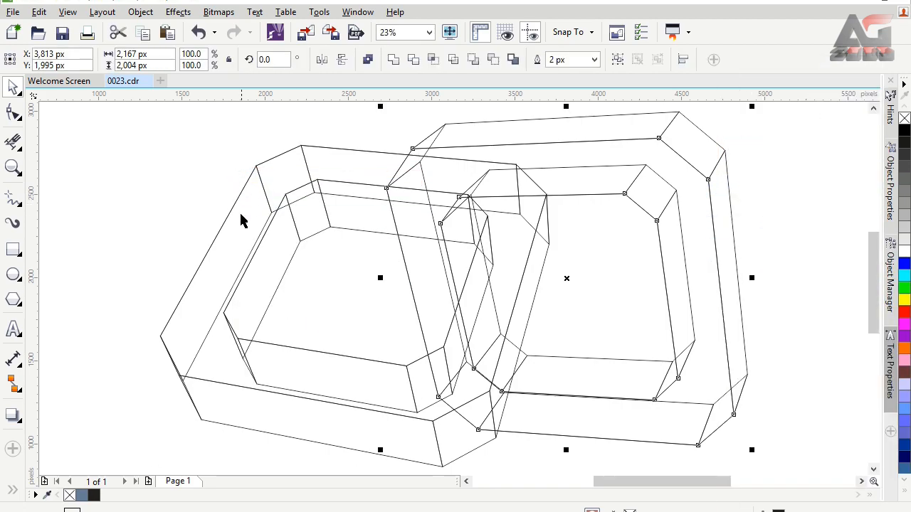
Ungroup all objects in the left ring's extrusion, and test that its front wall face can be handled separately
click(241, 215)
right_click(241, 215)
click(145, 231)
click(224, 406)
right_click(224, 406)
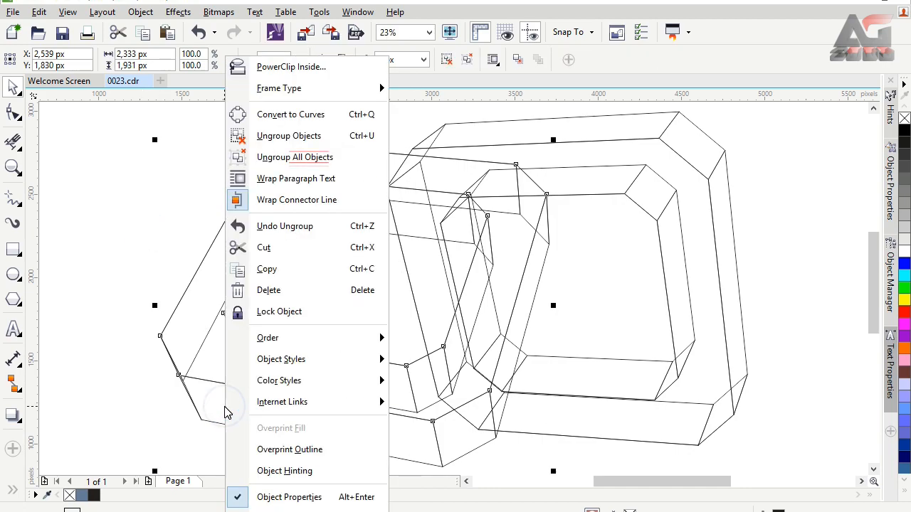
click(281, 159)
click(244, 420)
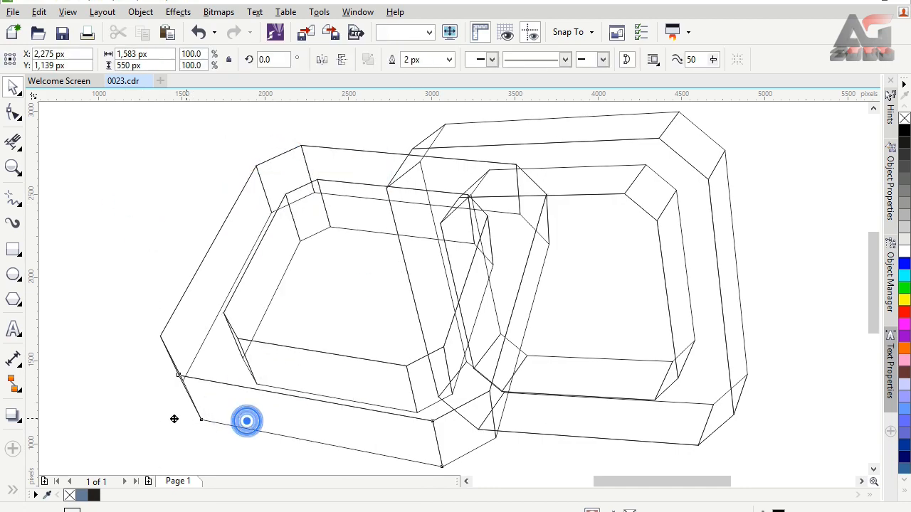
click(184, 143)
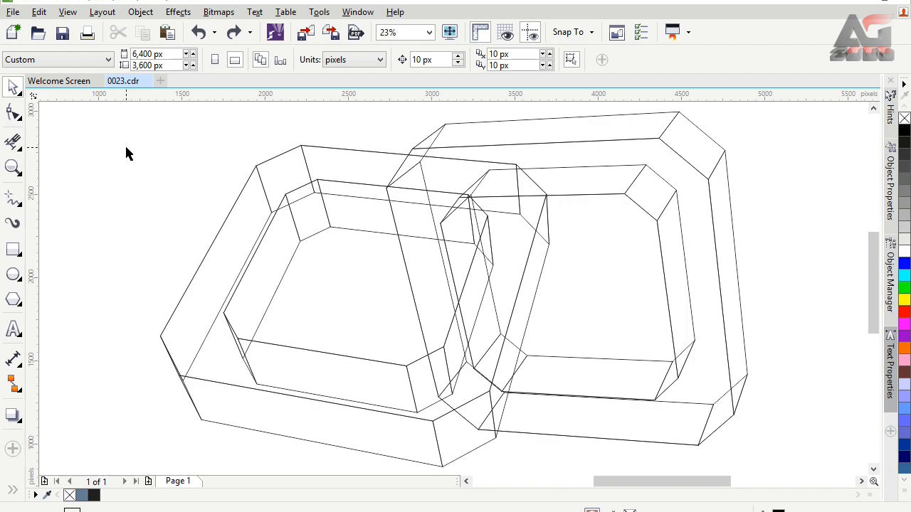
Use Virtual Segment Delete to remove the left ring's outer top edge where it passes behind the right ring
click(16, 145)
click(19, 148)
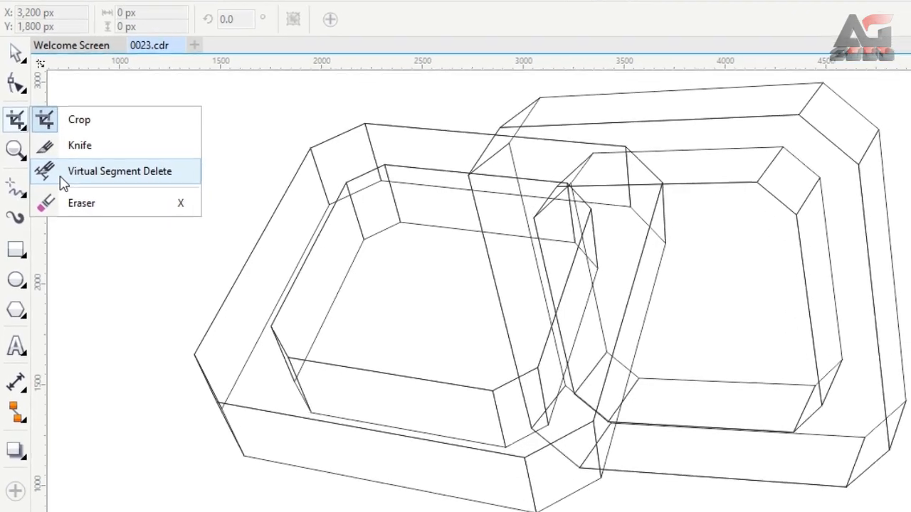
click(64, 174)
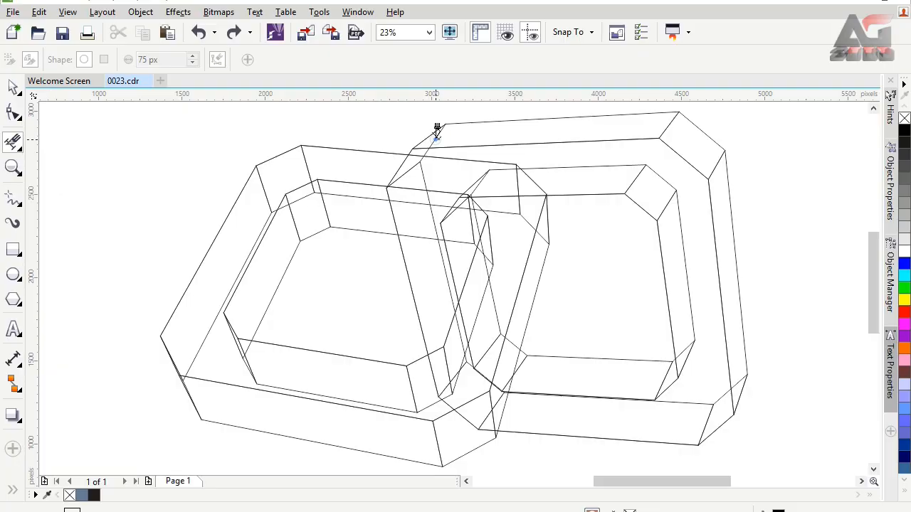
click(437, 130)
click(474, 159)
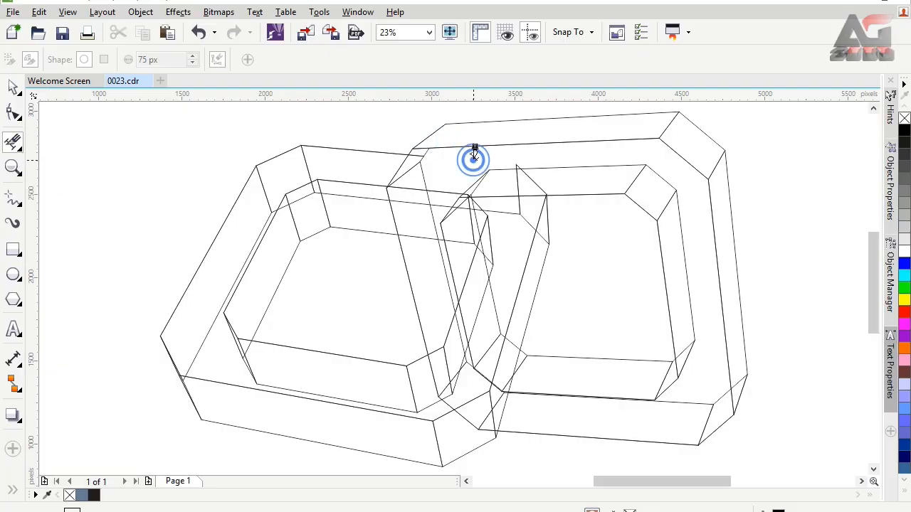
click(517, 167)
Delete the hidden line segments crossing the right ring's front face near its upper-left corner
scroll(517, 166, up, 1)
click(301, 158)
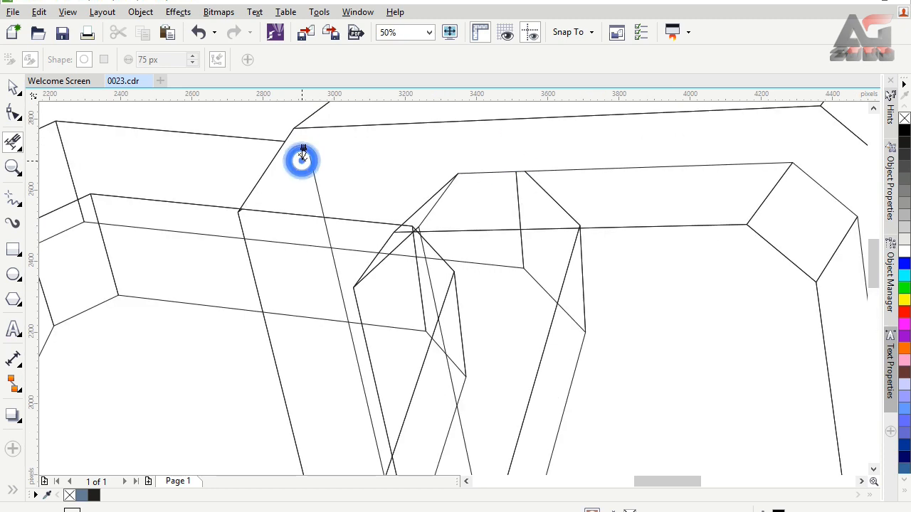
click(312, 175)
click(314, 215)
click(369, 222)
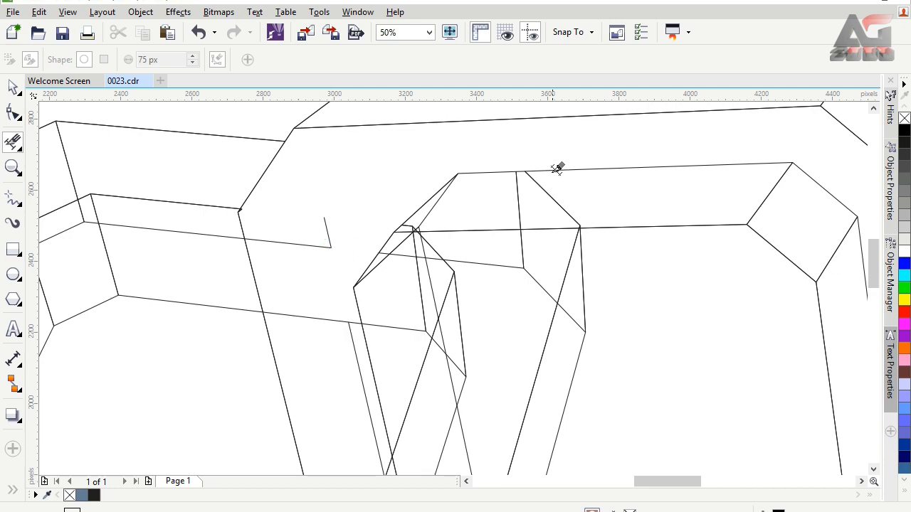
Delete the hidden segments above the upper edge of the right ring's inner opening, including the stray corner pieces
click(536, 178)
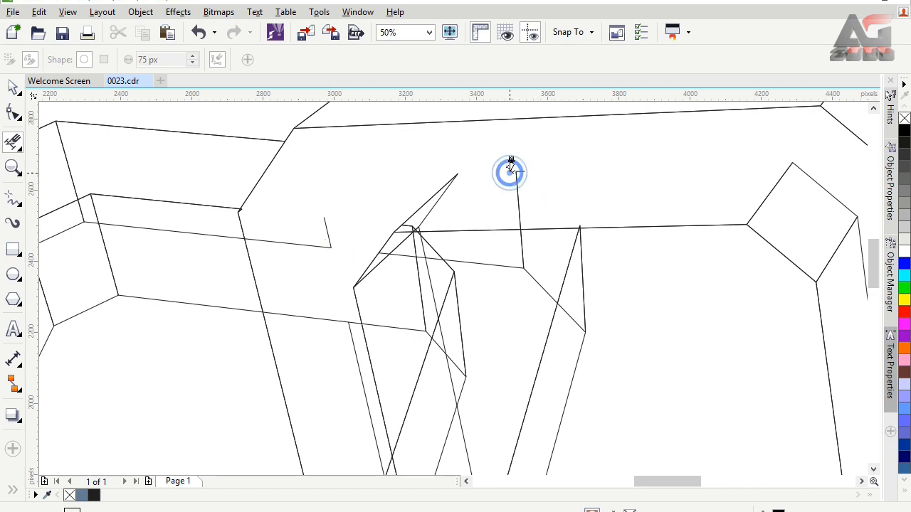
click(407, 217)
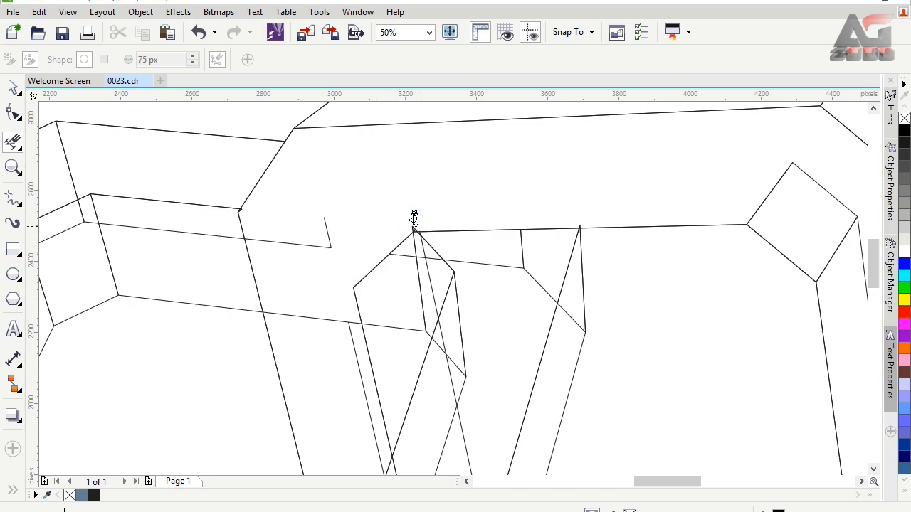
click(578, 226)
Delete the hidden back edges and corner line crossing the left ring's upper face
click(200, 232)
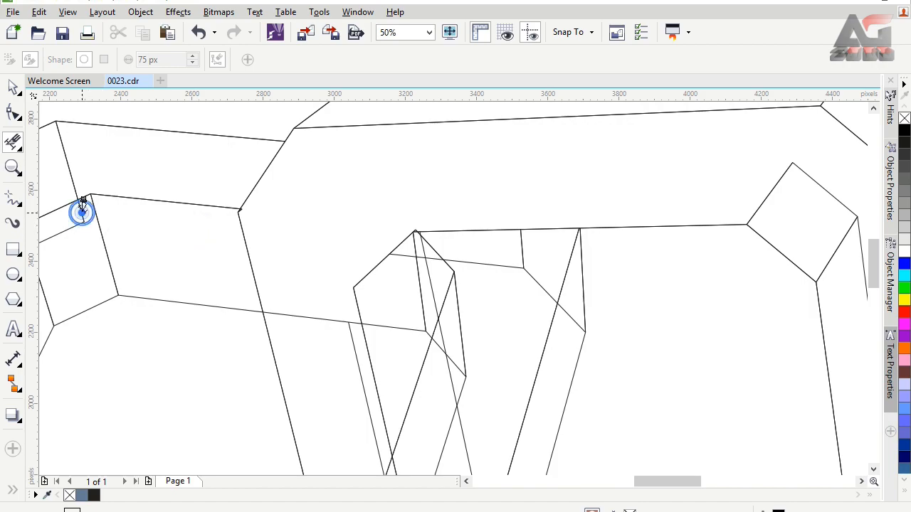
click(70, 171)
click(76, 221)
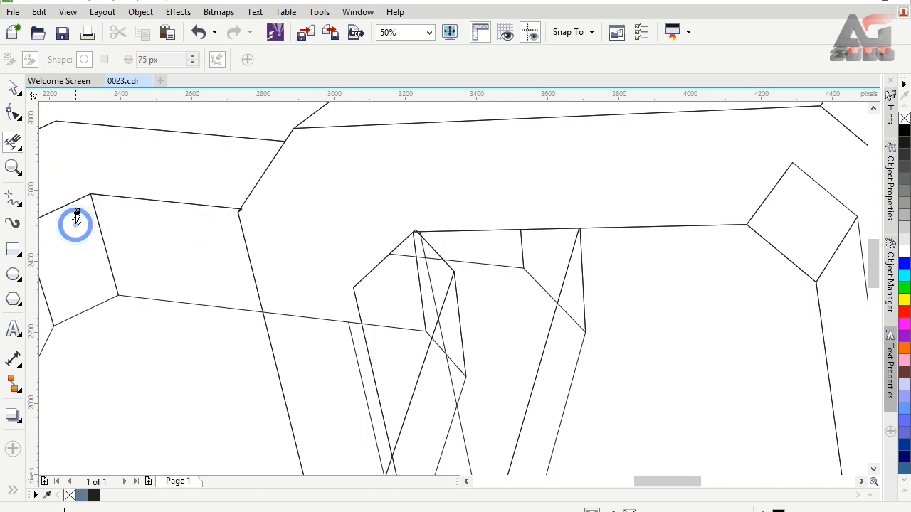
Delete the hidden back edges crossing the right ring's right and lower faces and the stray lines at the opening's upper-left corner
scroll(77, 217, down, 2)
click(429, 32)
click(420, 53)
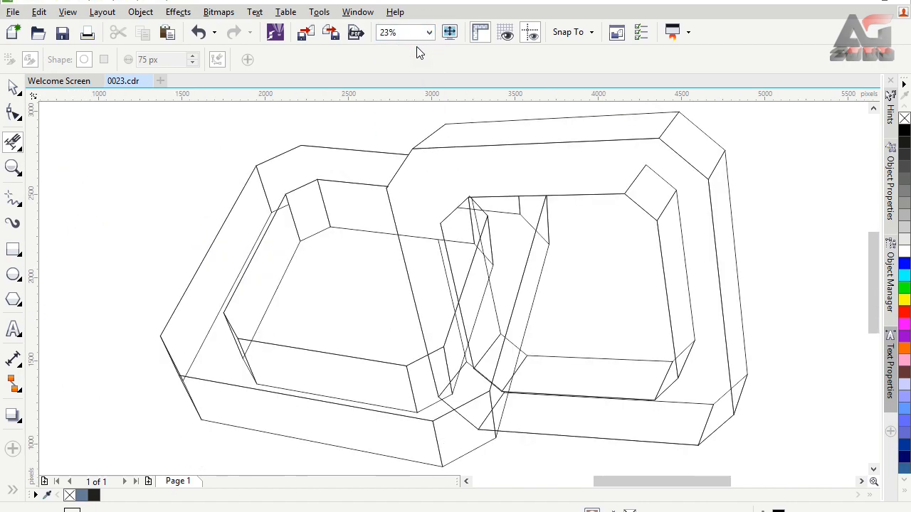
click(639, 168)
click(688, 356)
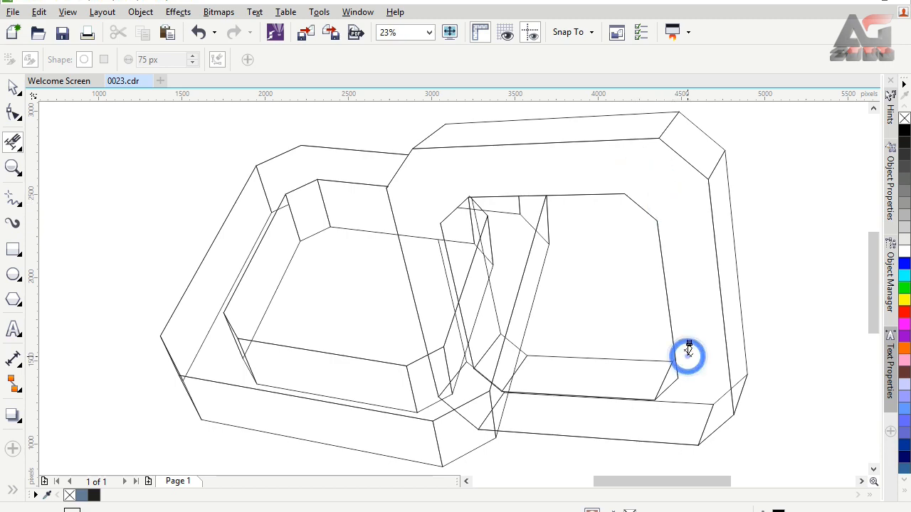
click(687, 400)
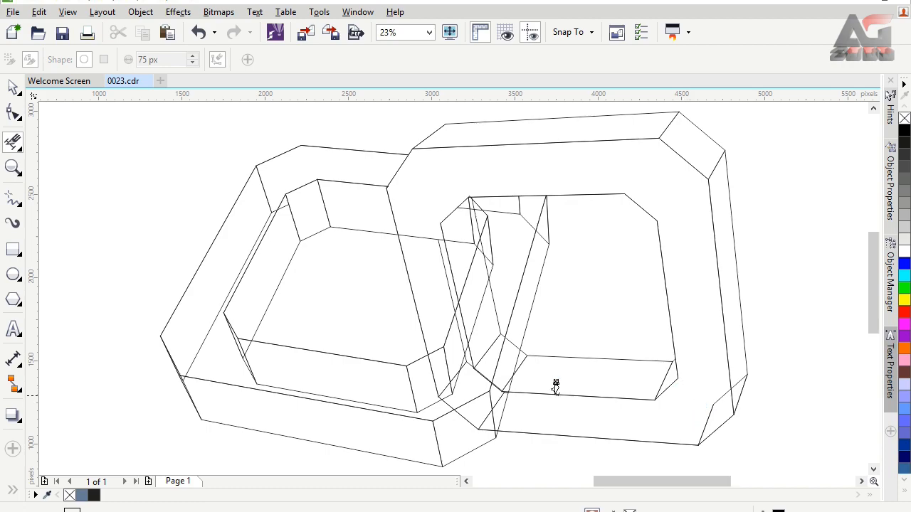
click(721, 405)
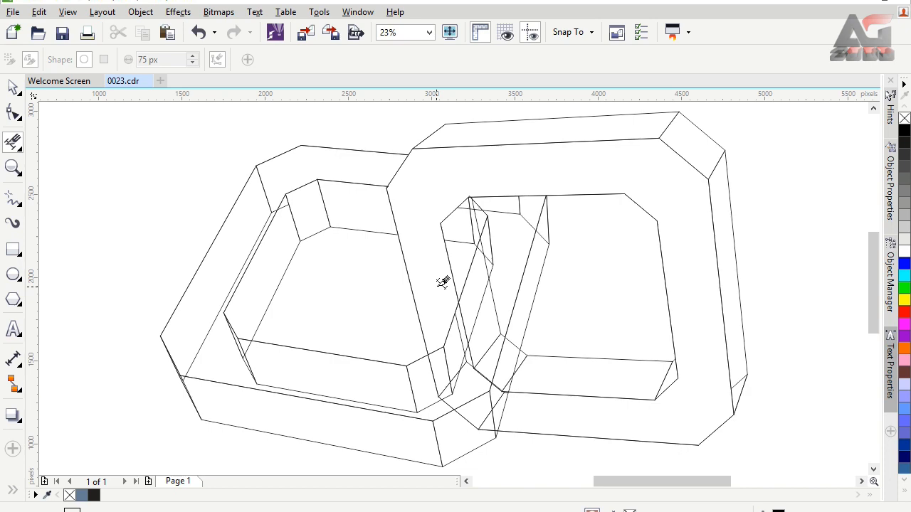
click(465, 238)
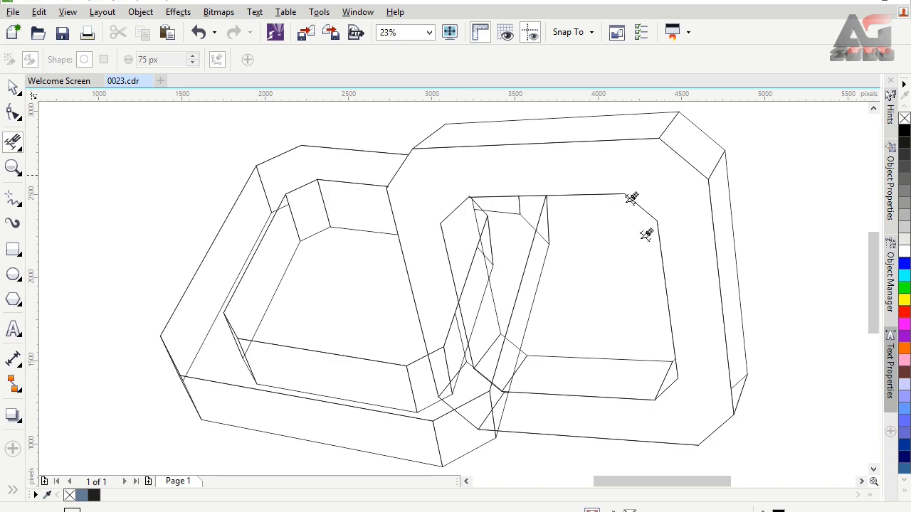
Smart-fill the right ring's front face, upper and right outer side faces, and lower inner face with blue-gray
click(9, 497)
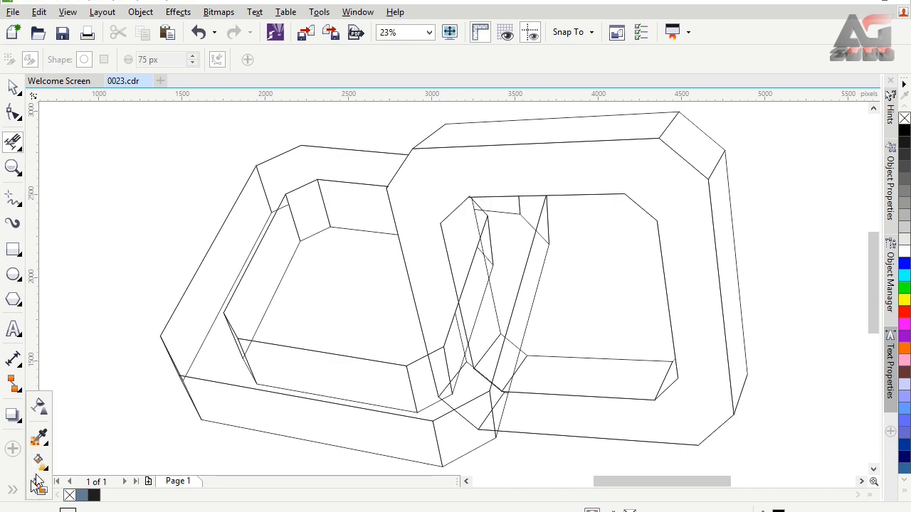
click(37, 485)
click(686, 228)
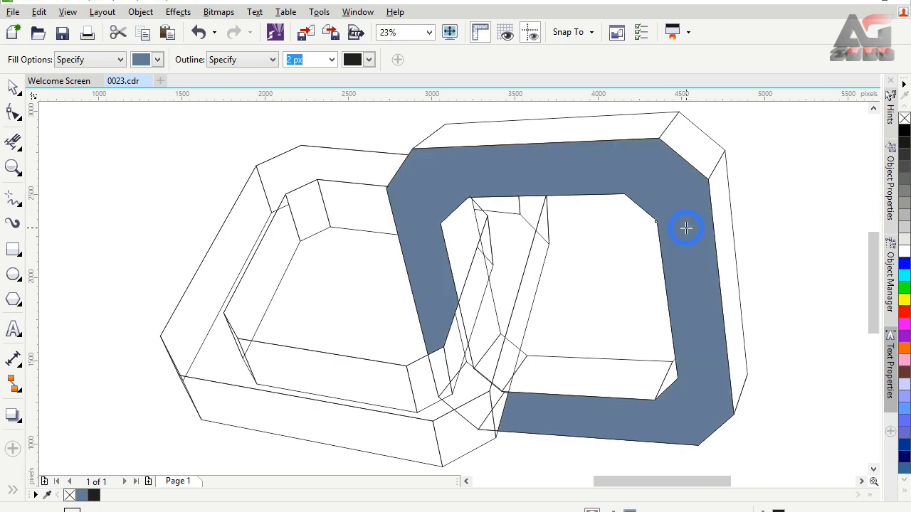
click(637, 128)
click(693, 131)
click(722, 199)
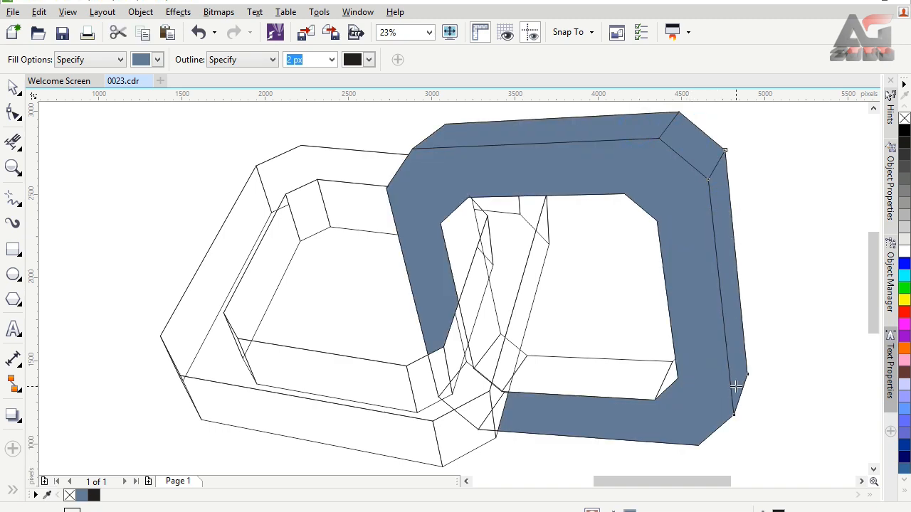
click(596, 376)
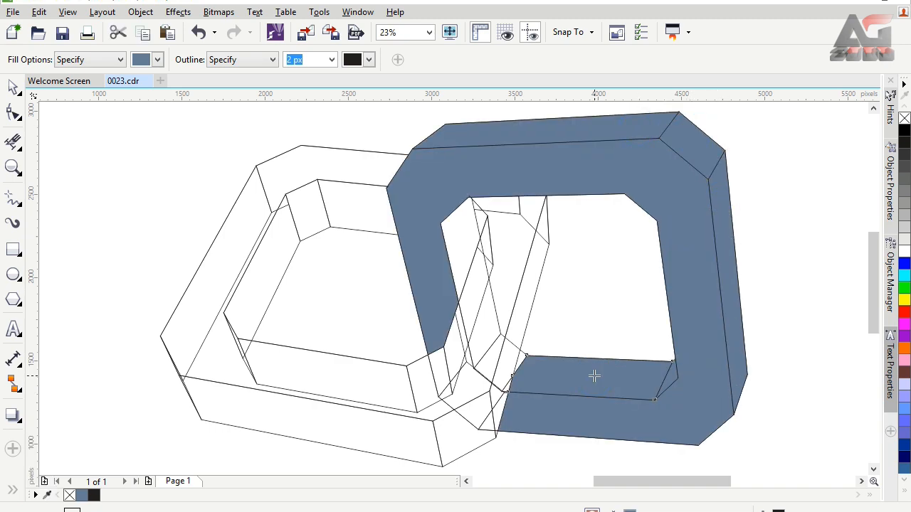
Use Virtual Segment Delete to remove the right ring's hidden lines where they cross the left ring's right arm
click(16, 145)
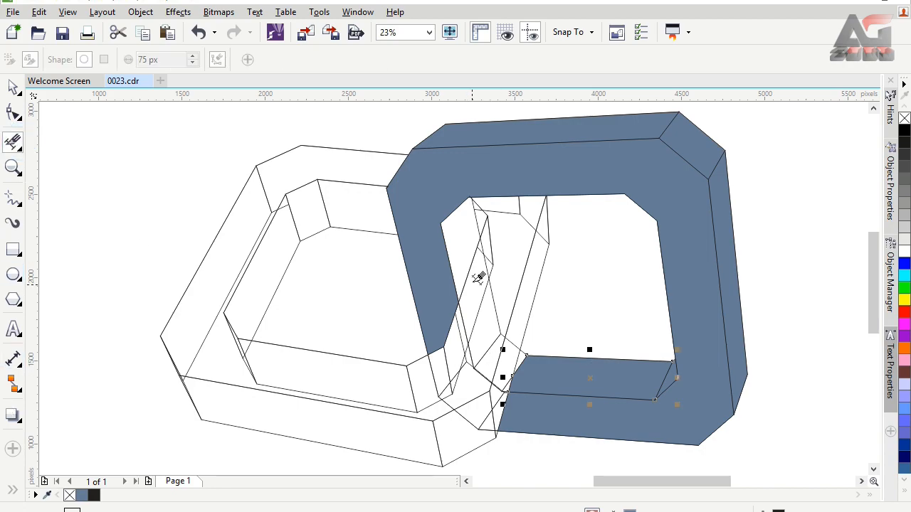
click(490, 236)
click(487, 254)
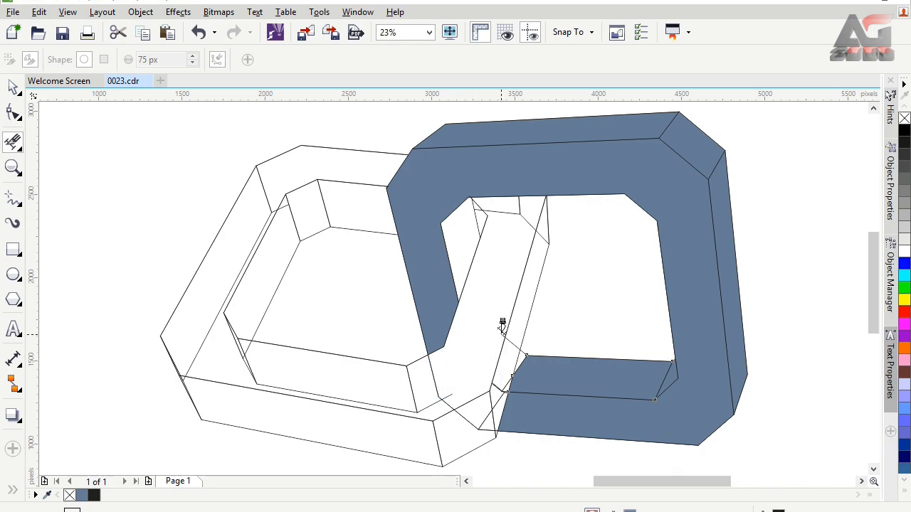
scroll(503, 327, up, 3)
click(521, 308)
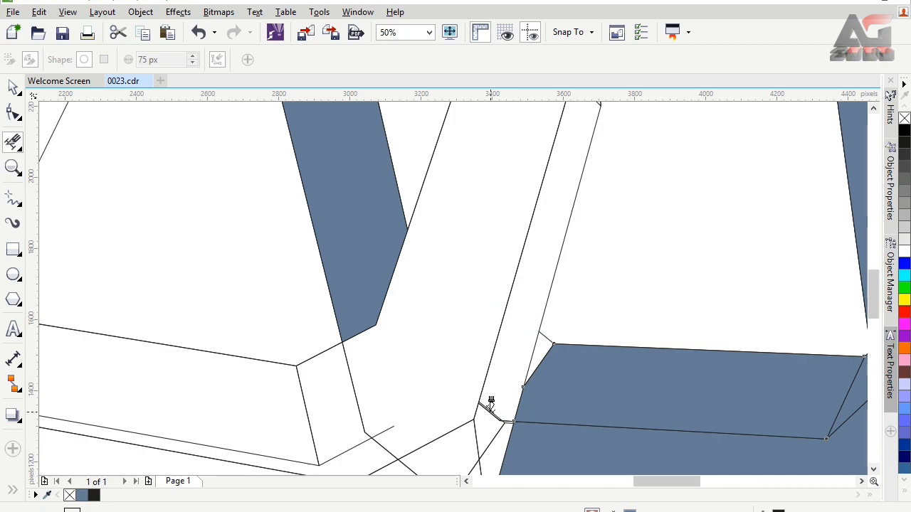
key(ctrl+z)
scroll(384, 357, down, 3)
Delete the hidden segments crossing the left ring's lower front face and its upper-left corner
click(369, 375)
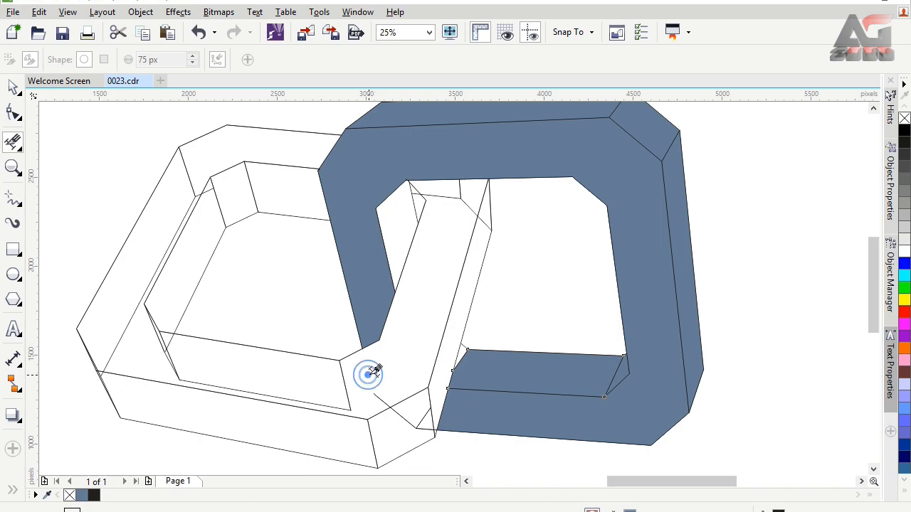
click(347, 392)
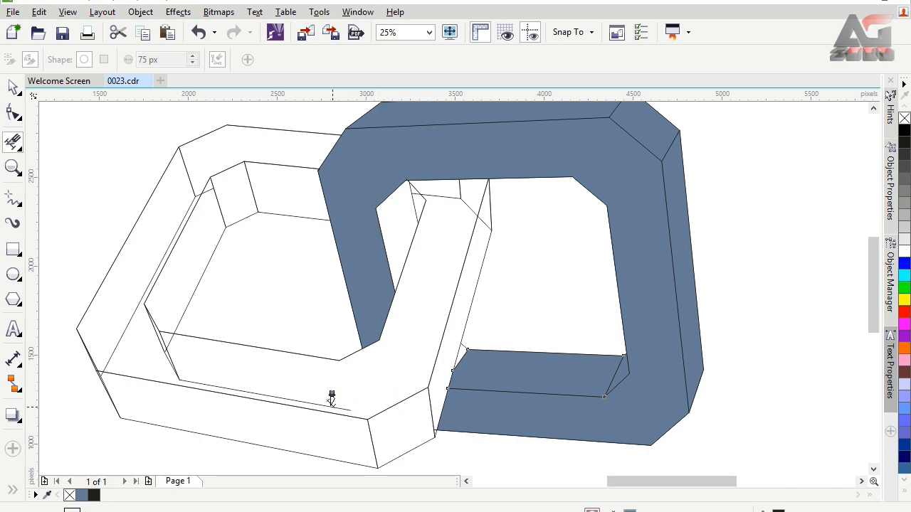
key(ctrl+z)
click(197, 195)
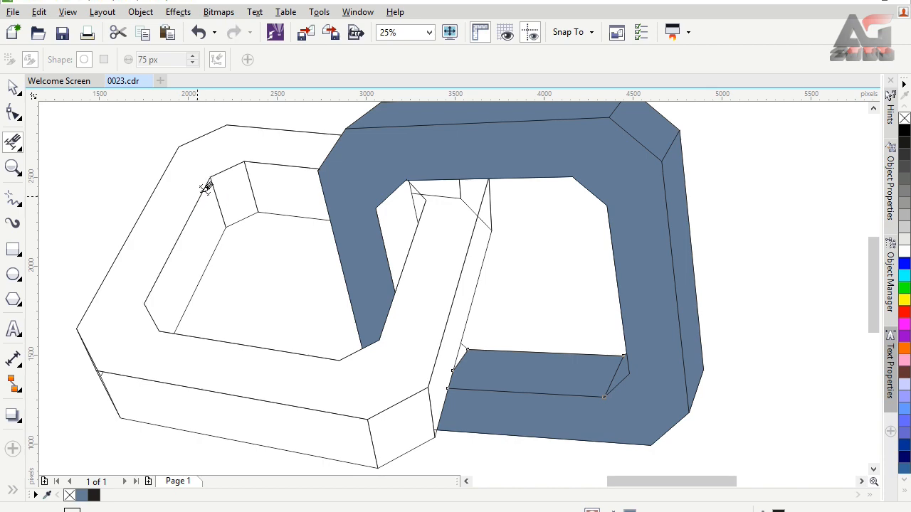
Delete the stray segments near the top of the left ring's right arm and at its lower-left corner
click(443, 188)
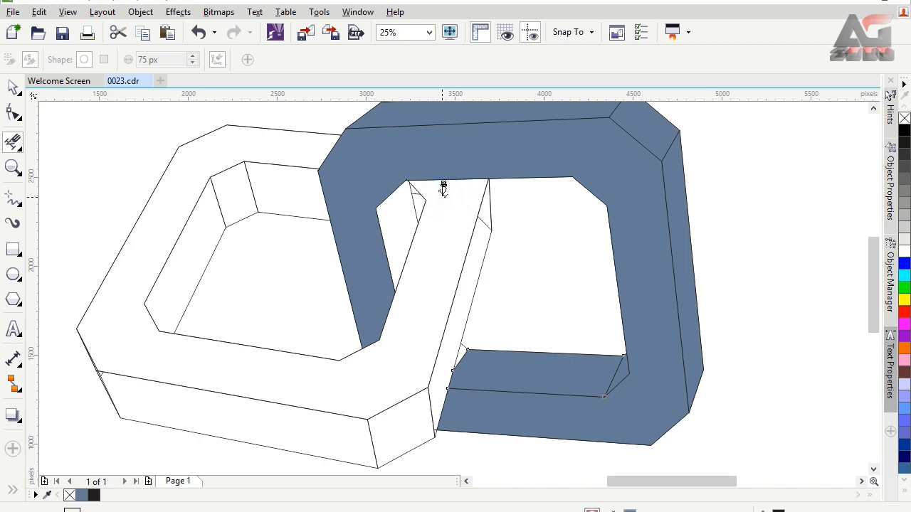
click(486, 222)
scroll(117, 367, up, 5)
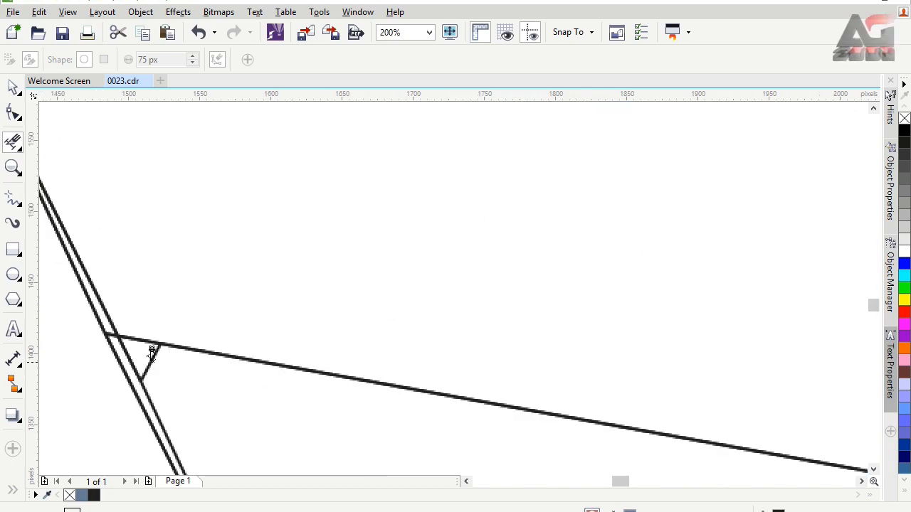
scroll(225, 341, down, 2)
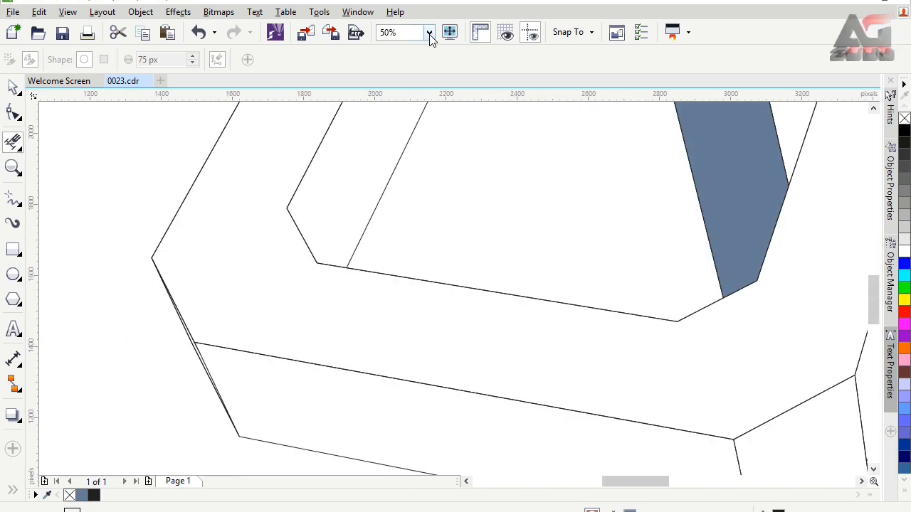
Smart-fill the right ring's left inner face and the small gap beside its lower inner face with blue-gray
click(430, 34)
click(411, 45)
click(15, 92)
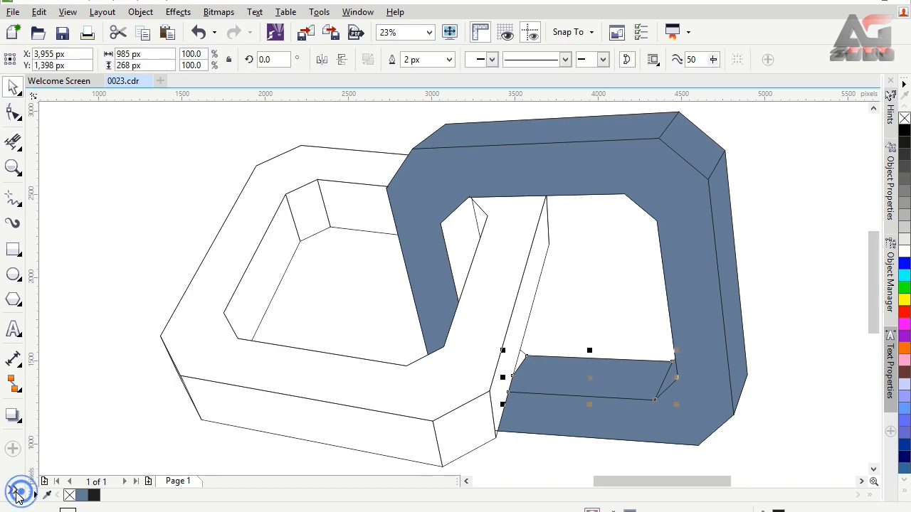
click(18, 493)
click(37, 490)
click(456, 223)
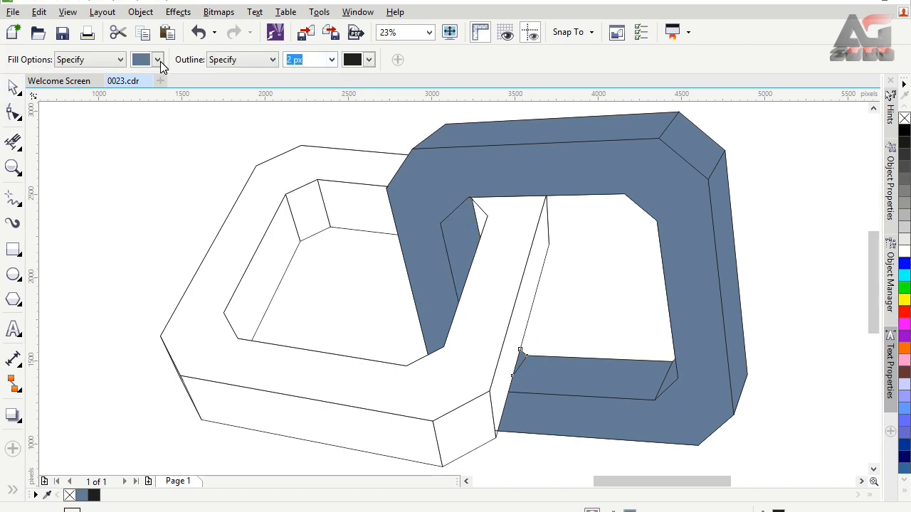
Set the Smart Fill color to medium gray and fill all visible faces of the left ring
click(158, 60)
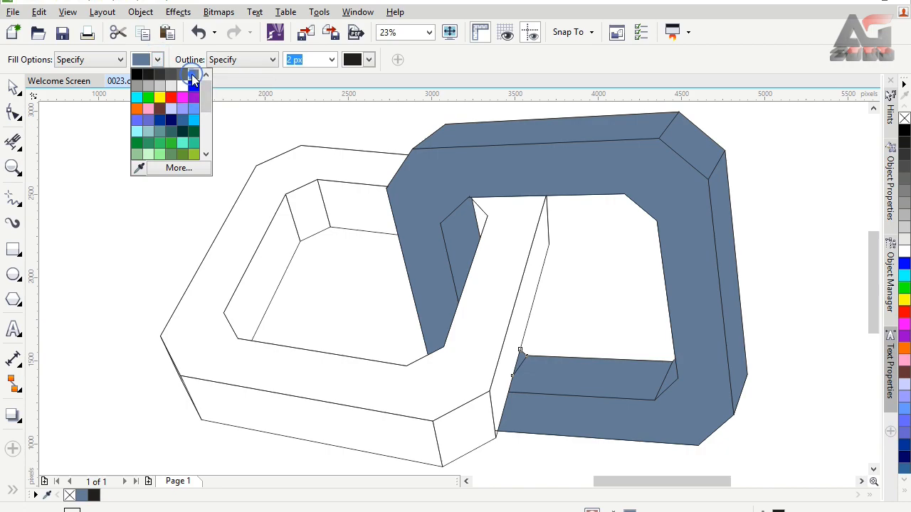
click(193, 79)
click(319, 163)
click(350, 199)
click(315, 197)
click(291, 404)
click(463, 426)
click(501, 373)
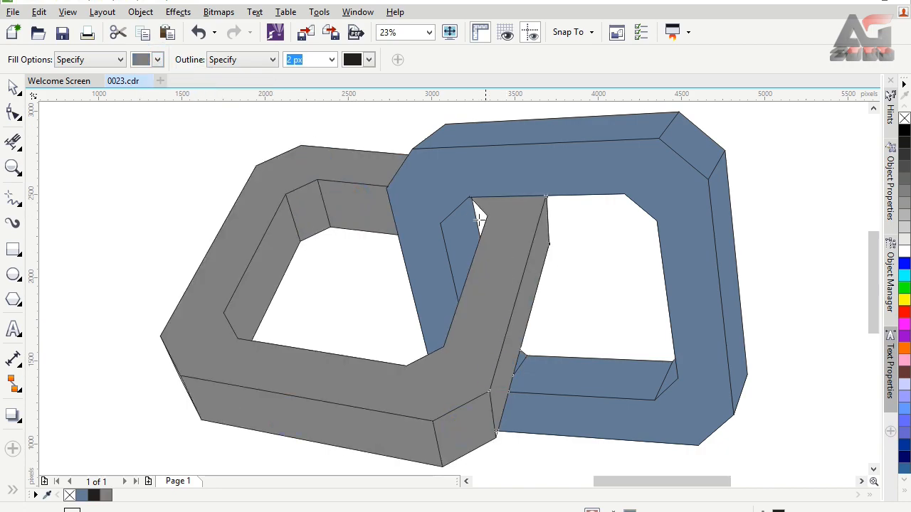
click(13, 87)
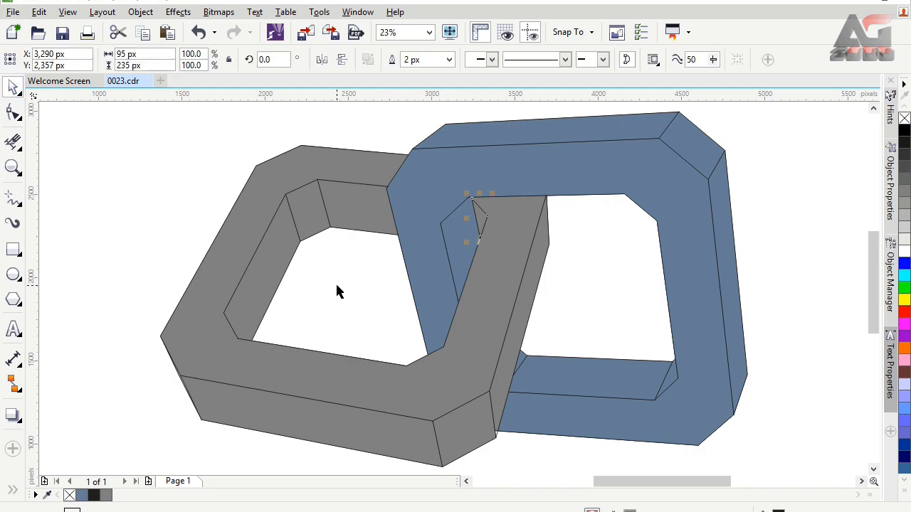
click(341, 289)
Apply a light gray to white linear gradient to the left ring's front face, running from its upper-left corner to its lower-right corner
click(12, 490)
click(39, 459)
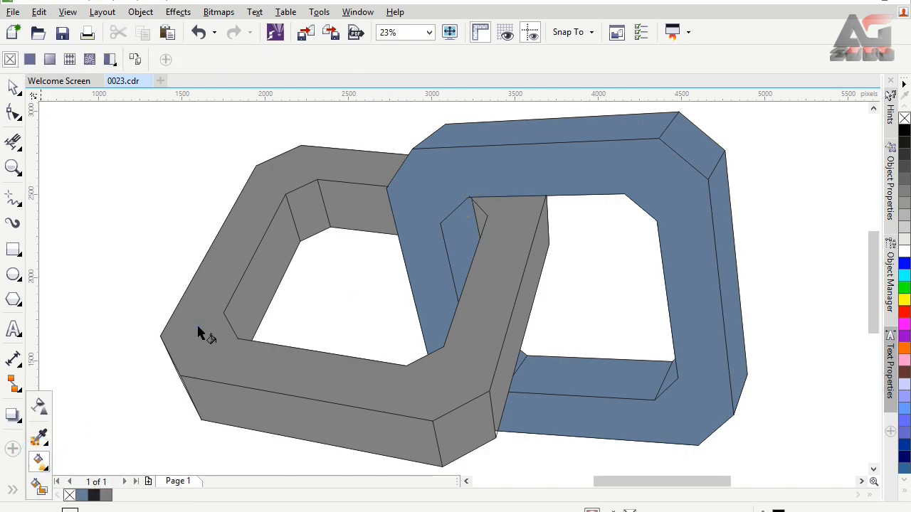
drag(183, 335, 488, 389)
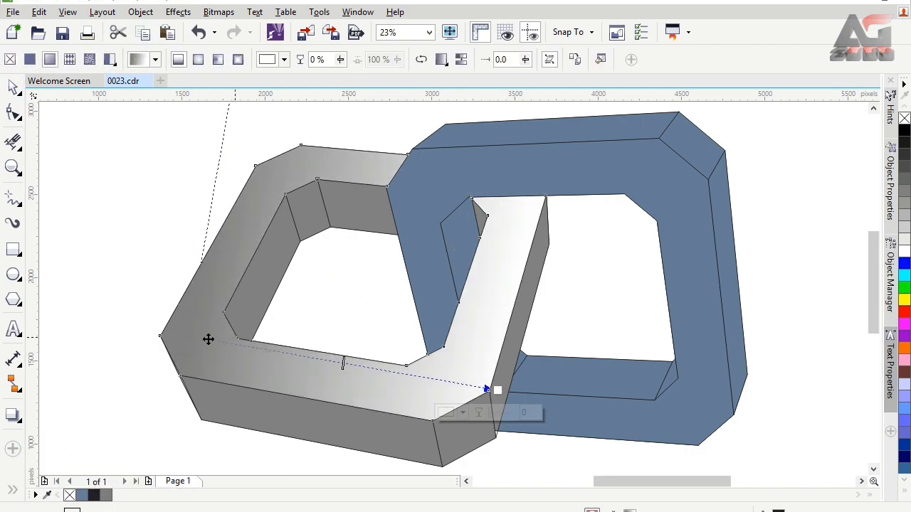
drag(200, 338, 238, 175)
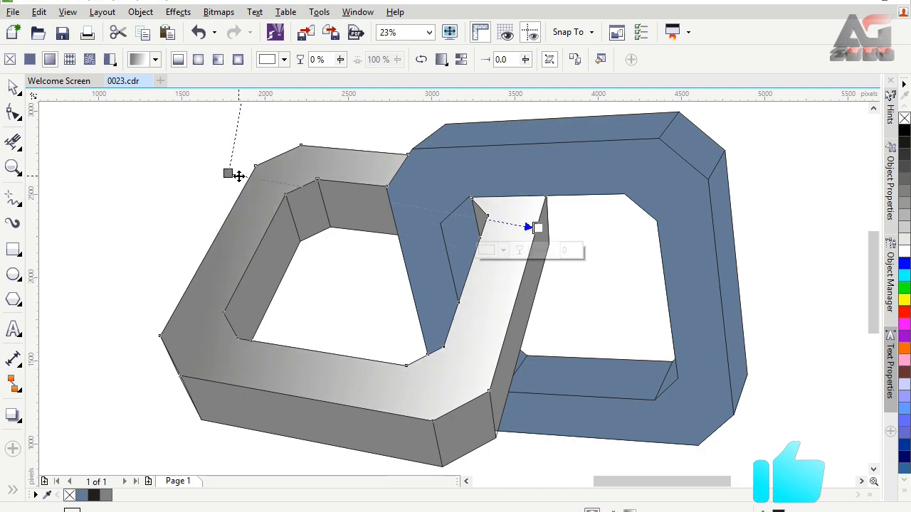
click(904, 227)
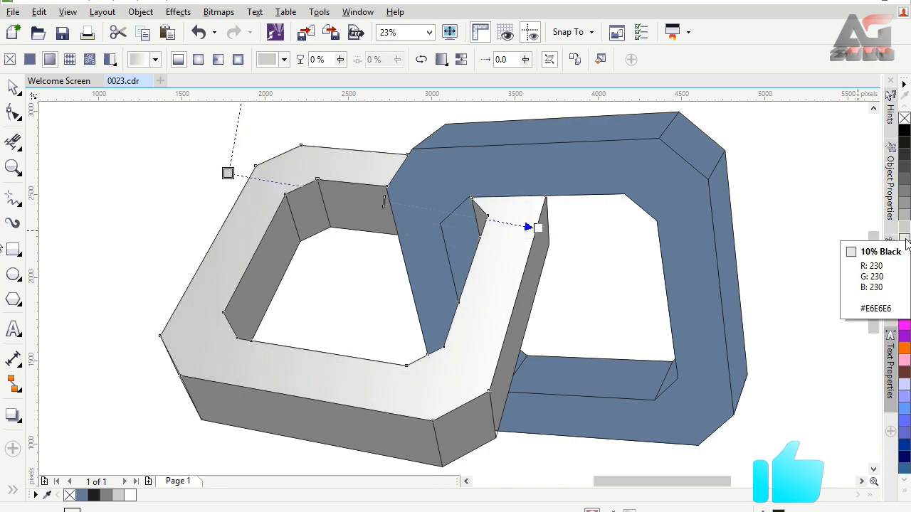
click(904, 239)
click(904, 228)
drag(228, 173, 255, 165)
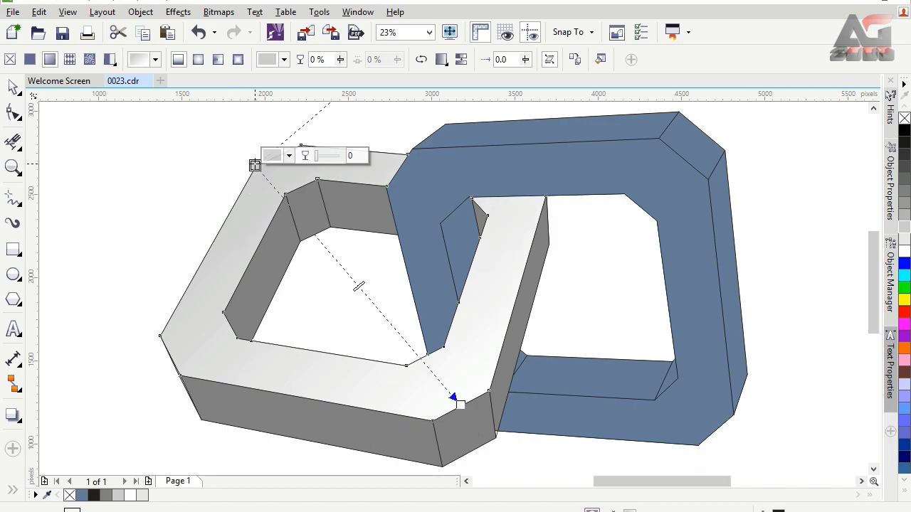
Copy the front face's gradient onto the left ring's lower side face, running from gray at the right end to white at the left
click(274, 409)
click(175, 60)
click(206, 326)
drag(416, 450, 422, 469)
drag(153, 359, 122, 350)
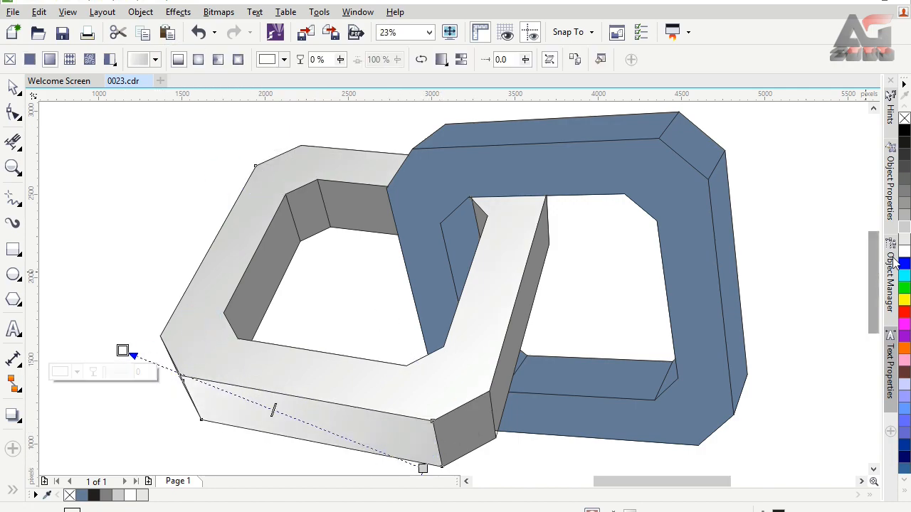
Copy the gradient onto the left ring's right side face and angle it from gray at the upper end to white at the lower
click(508, 377)
click(178, 59)
click(200, 348)
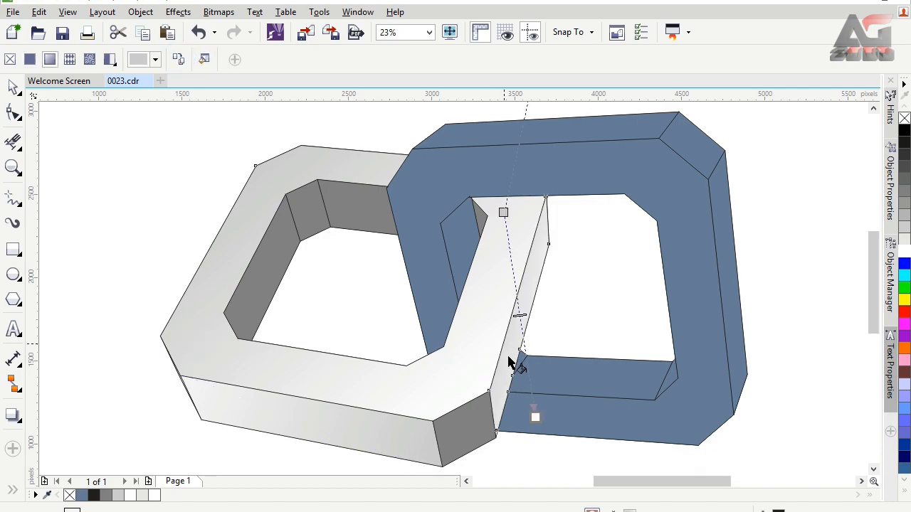
drag(514, 361, 479, 455)
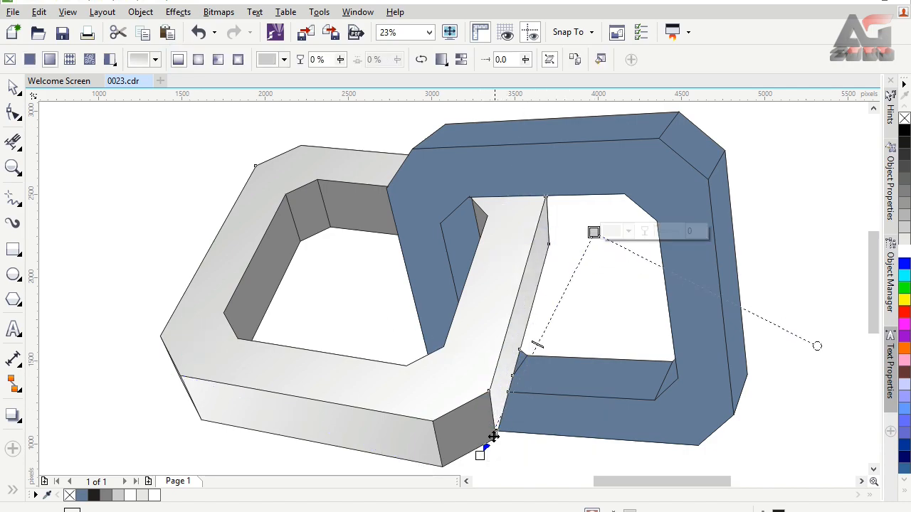
Copy the gradient onto the left ring's lower-right corner face, running from gray at the bottom to white at the top
click(464, 432)
click(181, 59)
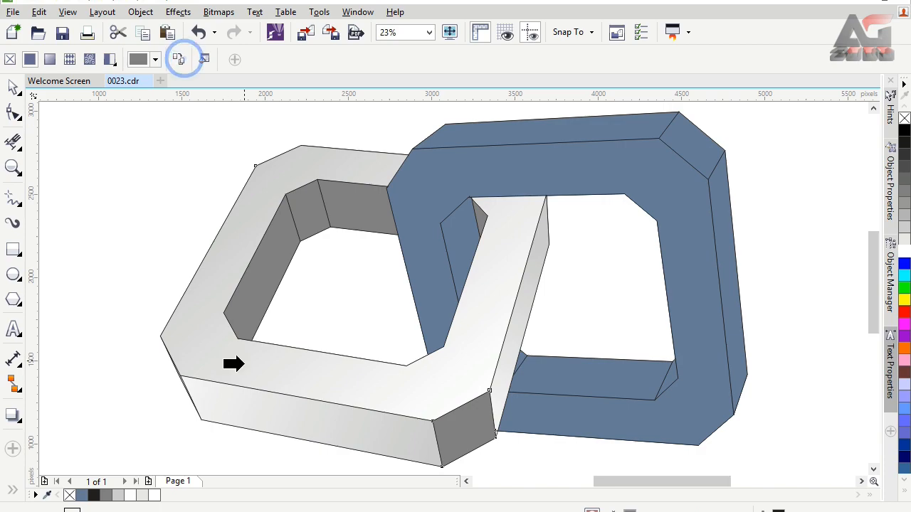
click(235, 363)
drag(482, 431, 462, 354)
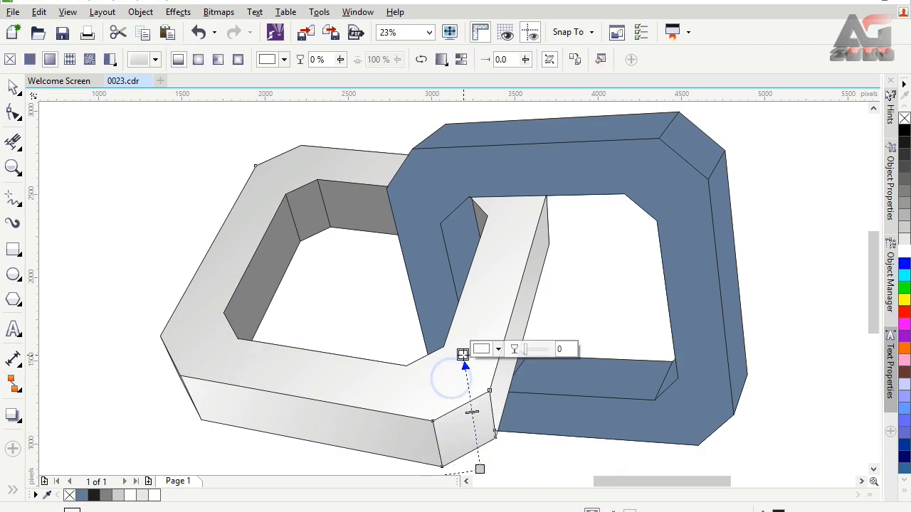
Copy the front face's gradient onto the left ring's left inner face and adjust its direction along the face
click(274, 269)
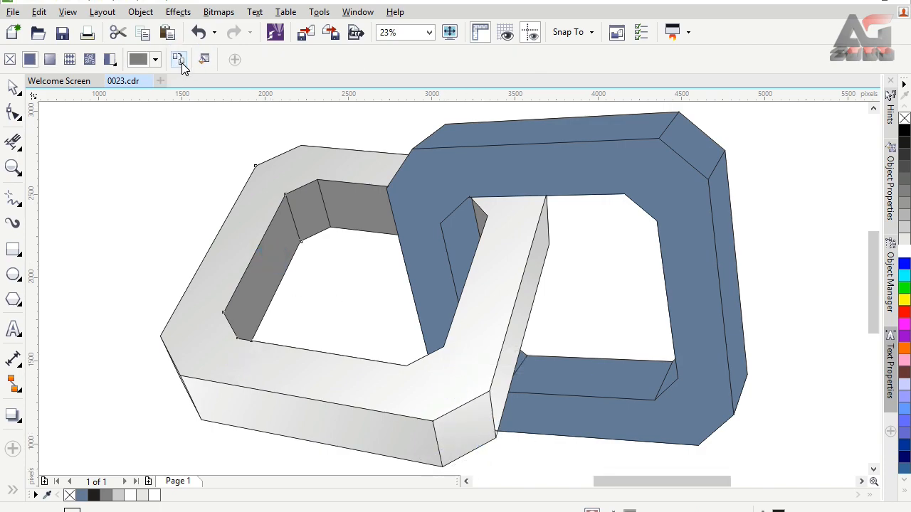
click(181, 59)
click(183, 320)
drag(248, 310, 244, 338)
Copy the gradient onto the left ring's upper-left inner corner face and run it from gray at the bottom to white at the top
click(305, 197)
click(316, 211)
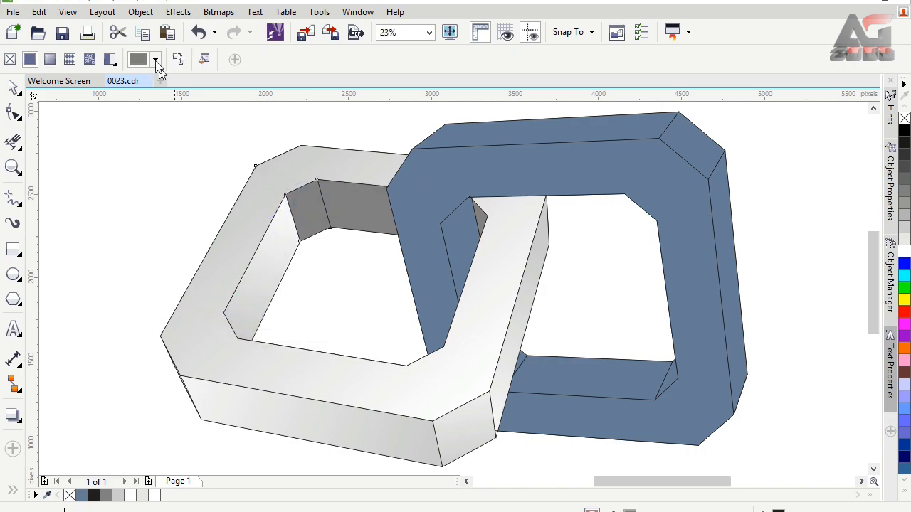
click(214, 259)
drag(305, 230, 305, 179)
drag(306, 230, 305, 249)
drag(305, 178, 305, 174)
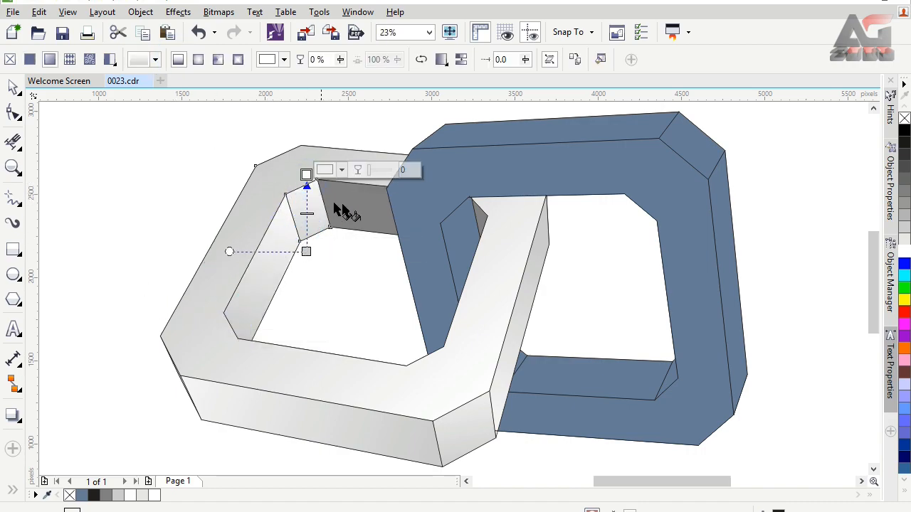
Copy the gradient onto the left ring's upper inner face, angling it from gray at the lower edge up to white beyond the upper-left edge
click(340, 206)
click(175, 58)
click(240, 235)
mouse_move(351, 221)
mouse_down()
mouse_move(309, 157)
mouse_move(349, 237)
mouse_up()
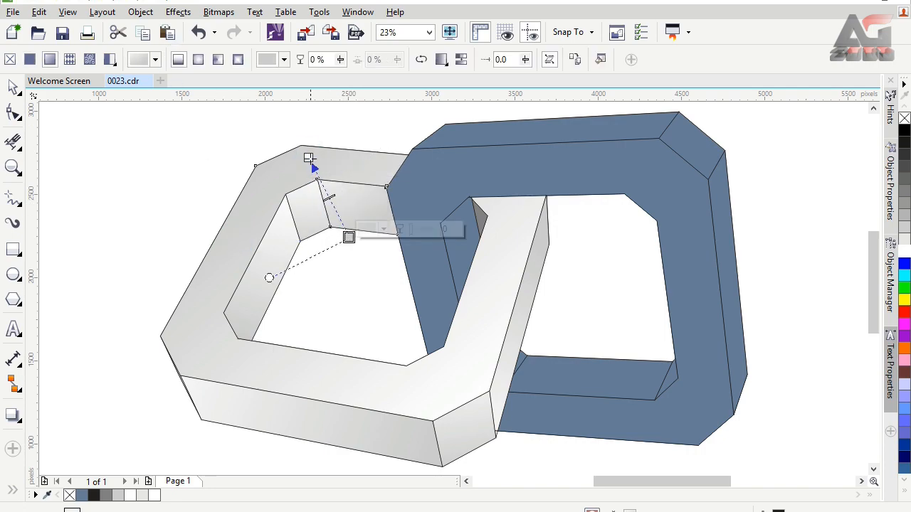
drag(310, 156, 318, 138)
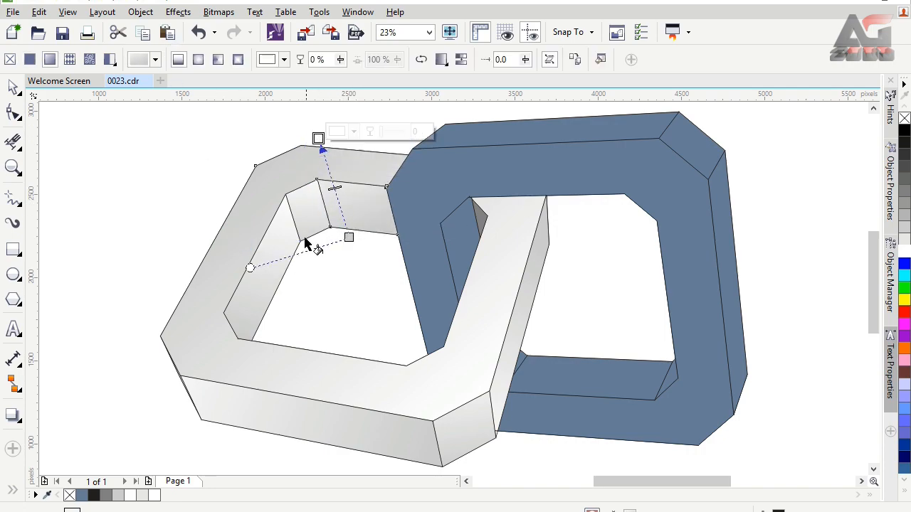
Copy the gradient onto the left ring's small inner sliver seen through the blue ring, running from gray at its lower tip to white above
click(482, 218)
scroll(482, 215, up, 1)
click(175, 59)
click(211, 201)
drag(476, 220, 476, 270)
drag(477, 221, 391, 234)
drag(477, 269, 520, 159)
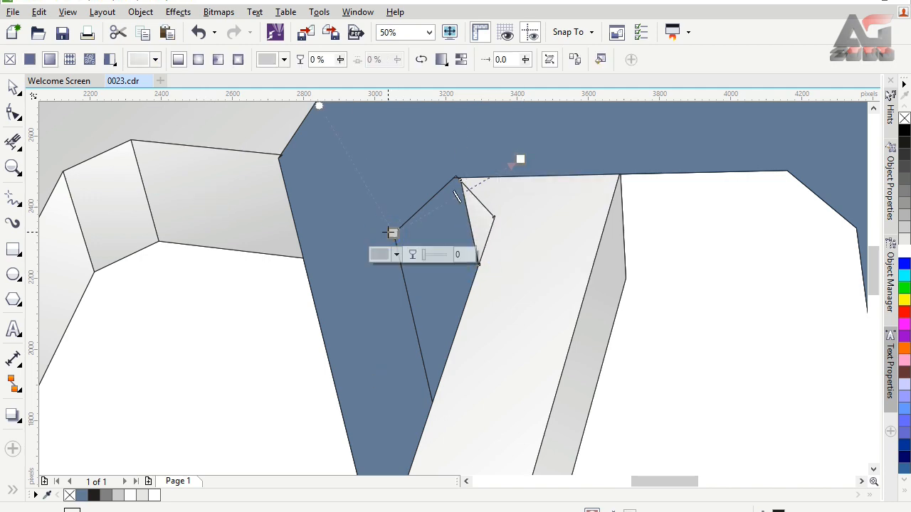
mouse_move(392, 234)
mouse_down()
mouse_move(439, 256)
mouse_move(479, 259)
mouse_up()
drag(520, 159, 493, 168)
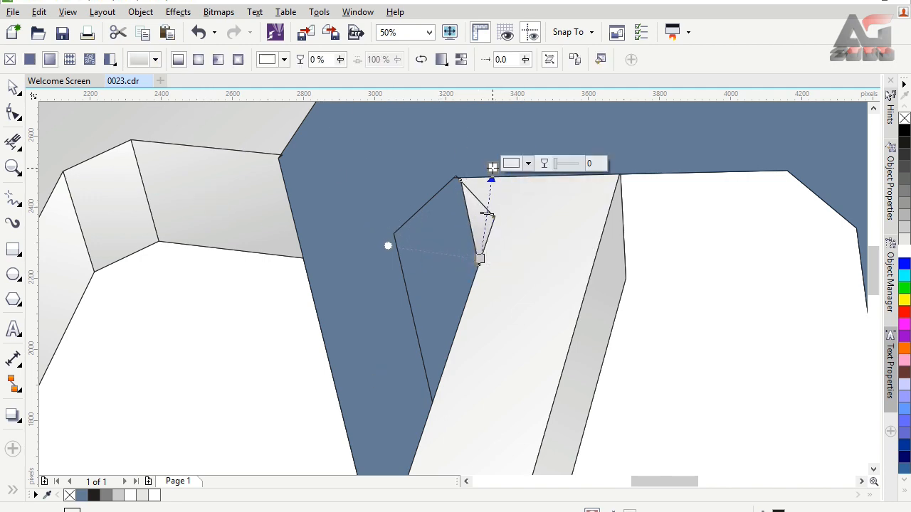
Fill the right ring's front face with a linear gradient from red at the lower left to white at the upper-right corner
click(430, 32)
click(417, 47)
click(502, 164)
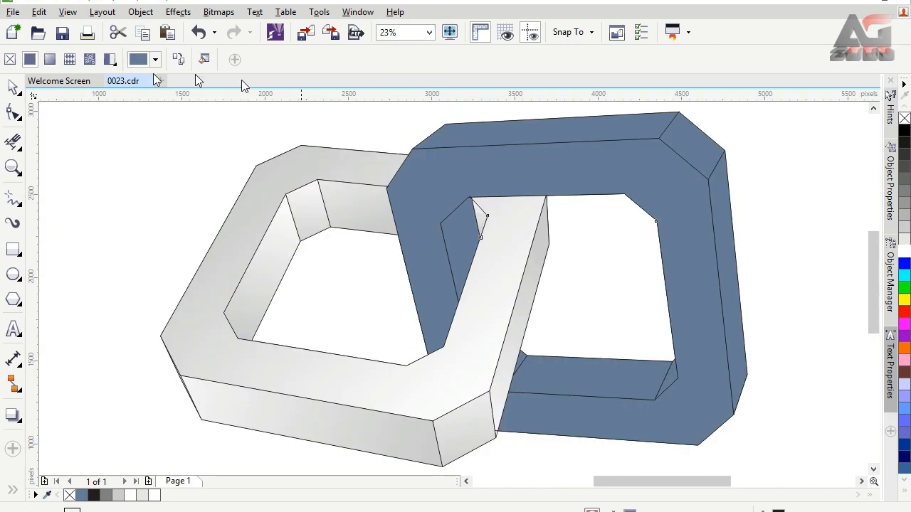
click(52, 62)
drag(418, 175, 440, 371)
click(904, 311)
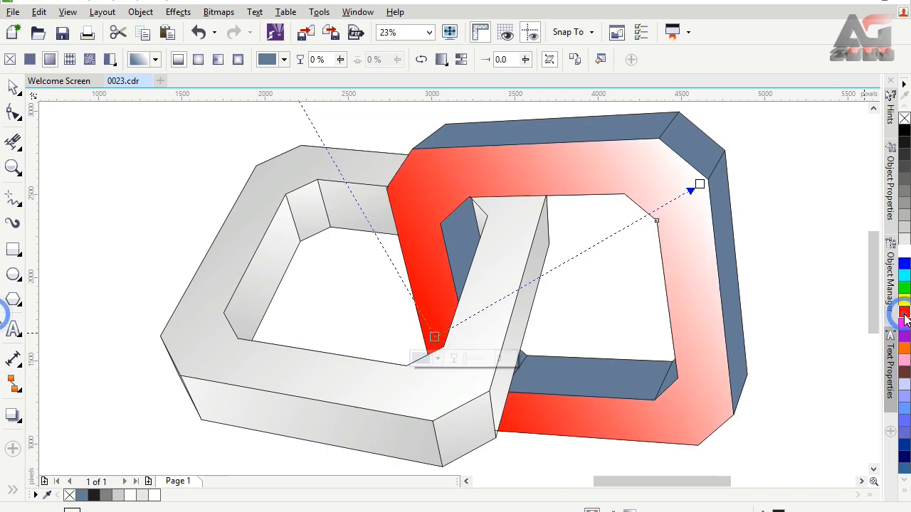
click(437, 358)
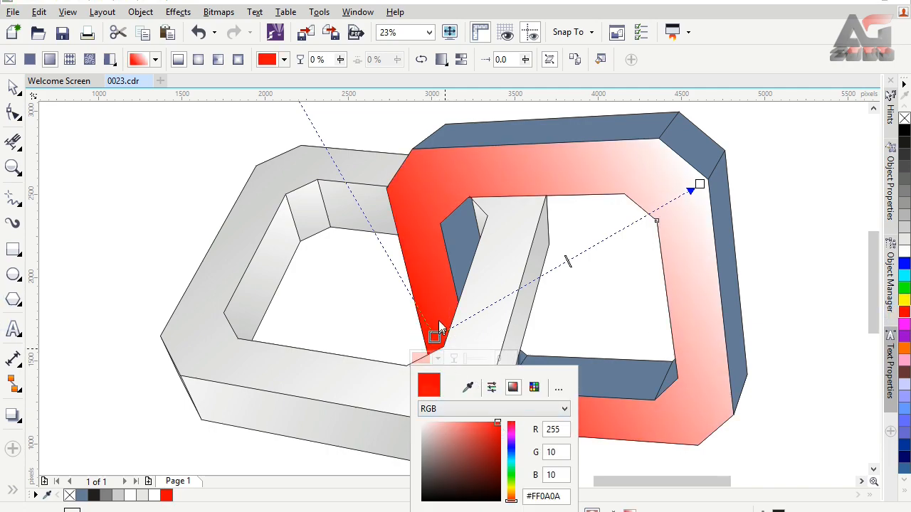
drag(434, 337, 434, 350)
drag(700, 184, 718, 164)
Copy the front face's red gradient onto the right ring's top face and run it from red at the right to white at the left
click(715, 159)
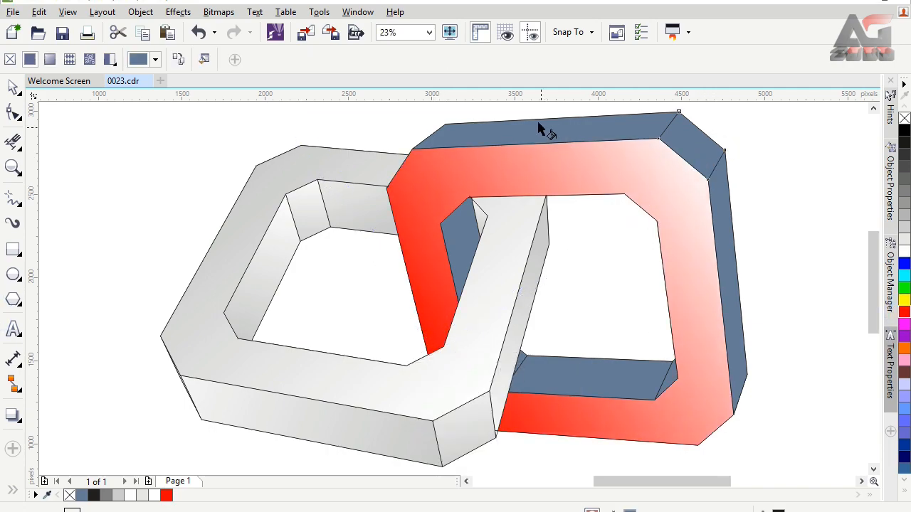
click(180, 59)
click(418, 190)
drag(666, 114, 673, 139)
drag(674, 138, 710, 121)
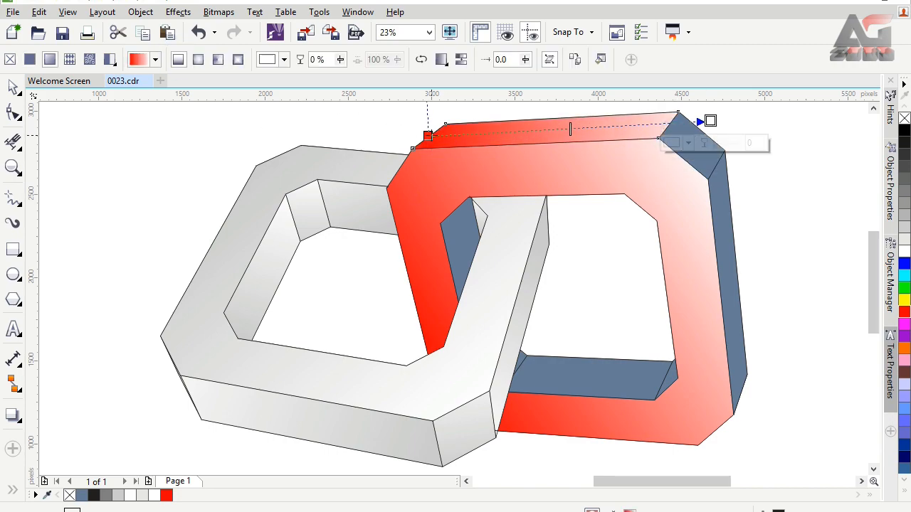
drag(430, 138, 430, 185)
drag(710, 121, 505, 122)
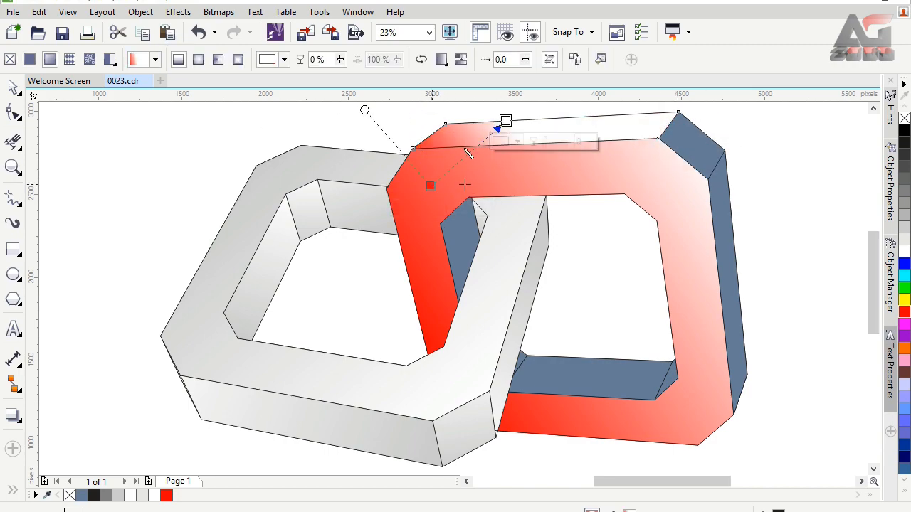
drag(429, 185, 747, 229)
drag(505, 122, 333, 120)
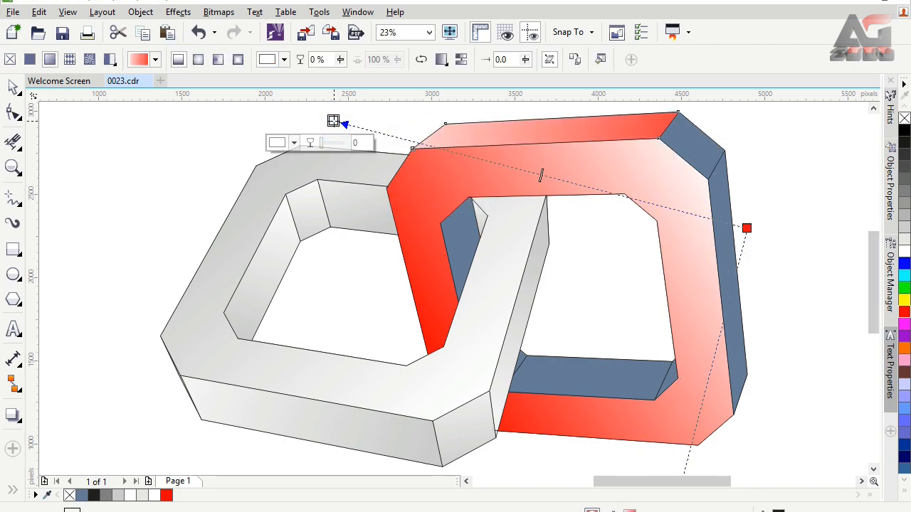
Copy the red gradient onto the right ring's outer right side face, running from red at the lower end to white at the upper end
click(728, 197)
click(179, 59)
click(474, 170)
drag(745, 173, 757, 187)
drag(712, 332, 824, 417)
drag(757, 186, 746, 118)
drag(824, 417, 757, 419)
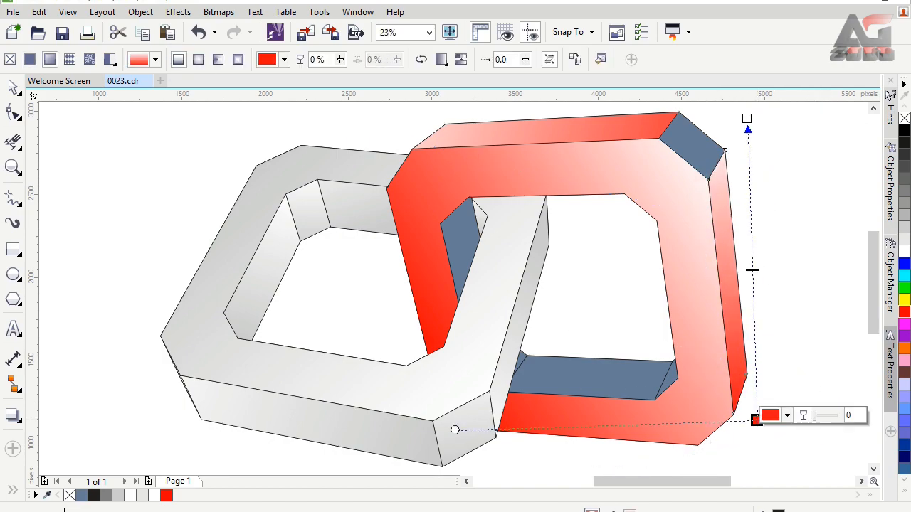
Reverse the top face's gradient so it runs from red at the left end to white at the right
click(443, 129)
drag(443, 130, 677, 126)
drag(444, 130, 380, 161)
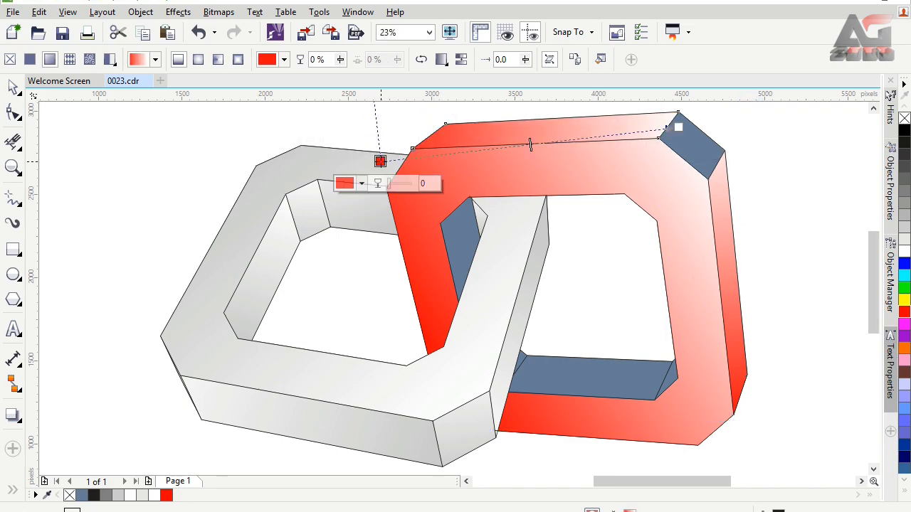
mouse_move(676, 126)
mouse_down()
mouse_move(731, 123)
mouse_move(617, 140)
mouse_up()
Copy the red gradient onto the right ring's upper-right corner face and stretch it from red at the right to white at the left
click(704, 144)
click(578, 60)
click(562, 126)
click(627, 145)
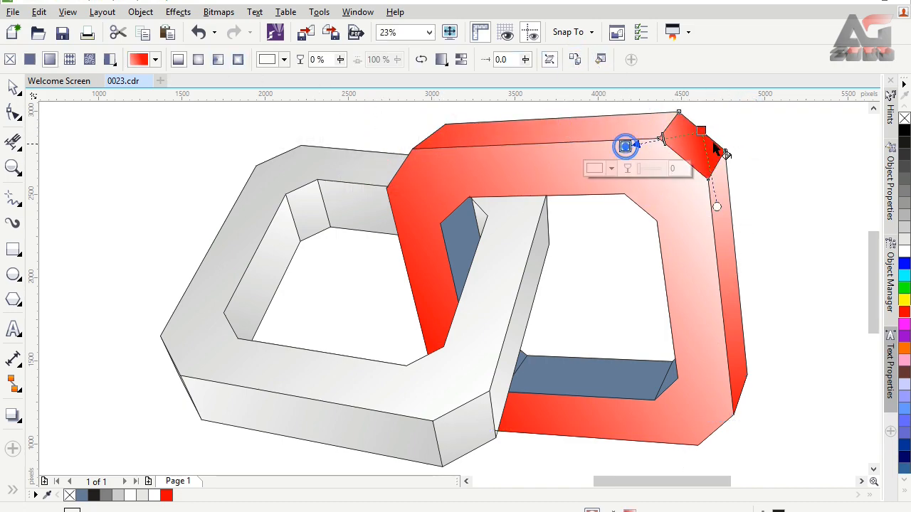
drag(719, 151, 751, 120)
drag(630, 143, 602, 146)
drag(751, 119, 750, 129)
drag(602, 146, 649, 154)
drag(750, 129, 787, 128)
drag(649, 154, 643, 152)
Readjust the right ring's front face gradient, extending its red end downward and placing its white end at the upper-right corner
click(627, 170)
drag(699, 125, 713, 164)
drag(433, 352, 430, 409)
mouse_move(430, 409)
mouse_down()
mouse_move(432, 420)
mouse_move(428, 404)
mouse_up()
drag(714, 165, 705, 153)
Copy the red gradient onto the right ring's lower inner face, angling it from red at the upper left to white at the lower right
click(618, 393)
click(449, 179)
drag(528, 394, 543, 328)
drag(659, 358, 595, 429)
Copy the red gradient onto the right ring's lower-right inner corner face, running from red at the top to lighter at the bottom
click(669, 381)
click(178, 60)
click(455, 178)
scroll(679, 381, up, 2)
drag(675, 234, 698, 289)
drag(529, 427, 526, 423)
scroll(232, 314, down, 1)
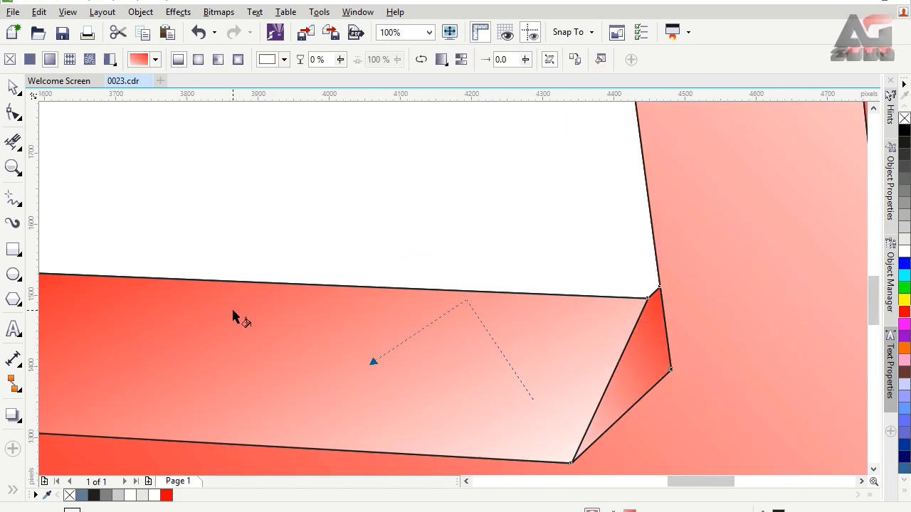
Copy the red gradient onto the lower-left inner corner sliver, running from red at the top to white below, and adjust the lower inner face's gradient
click(112, 303)
scroll(98, 302, up, 1)
click(178, 60)
click(185, 329)
drag(133, 460, 165, 336)
drag(112, 189, 133, 243)
drag(165, 336, 154, 394)
drag(133, 242, 129, 257)
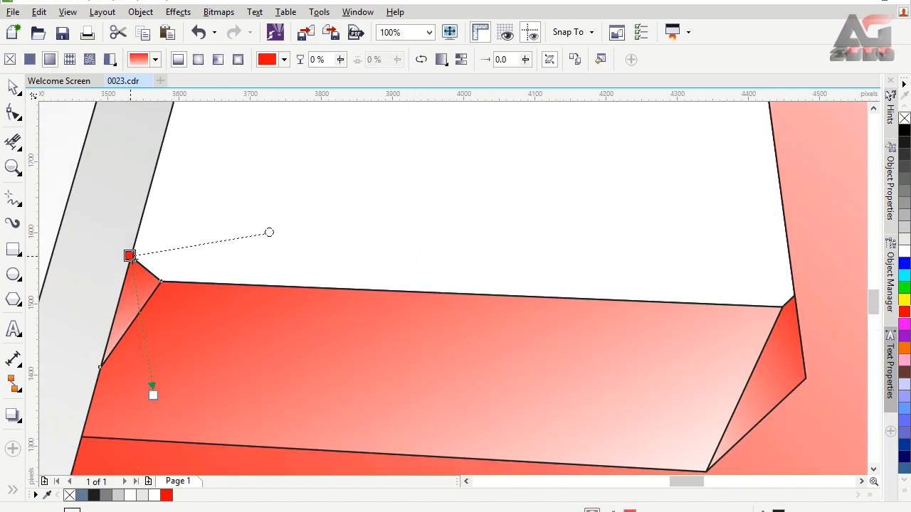
click(207, 320)
drag(234, 166, 263, 187)
Copy the red gradient onto the right ring's left inner face, running from red at the upper right to light at the lower left
click(430, 32)
click(416, 48)
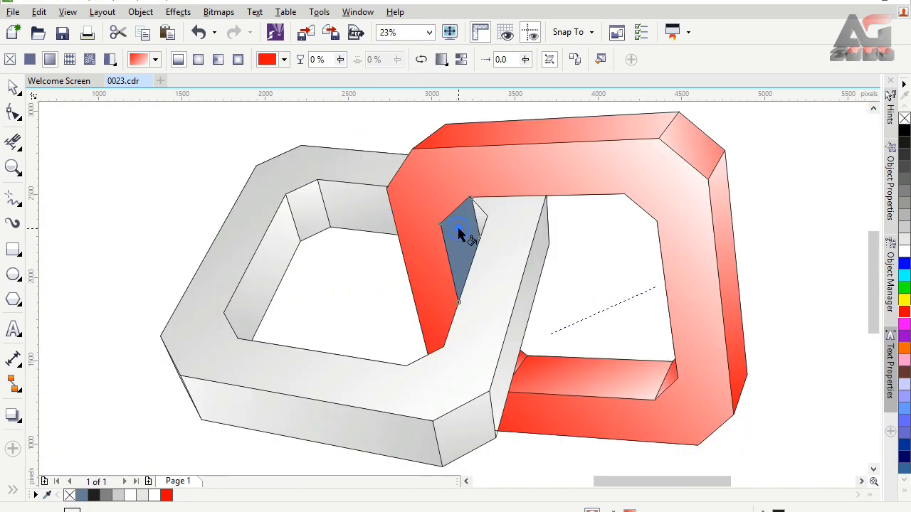
click(457, 227)
click(178, 60)
click(420, 206)
drag(445, 287, 448, 214)
drag(477, 202, 442, 320)
drag(448, 214, 482, 216)
drag(442, 320, 396, 304)
drag(480, 216, 494, 197)
Lengthen the gray-to-white gradient on the left ring's small inner sliver by moving its white end farther up, and leave the fill tool
drag(480, 233, 514, 128)
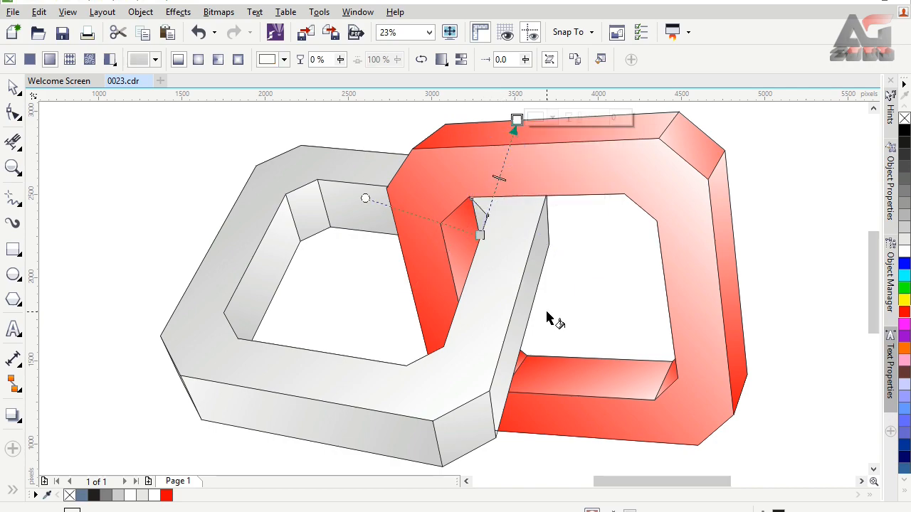
click(566, 283)
click(13, 86)
Select both rings together, move them slightly down the page and enlarge them to about 3,660 × 2,215 px
click(429, 32)
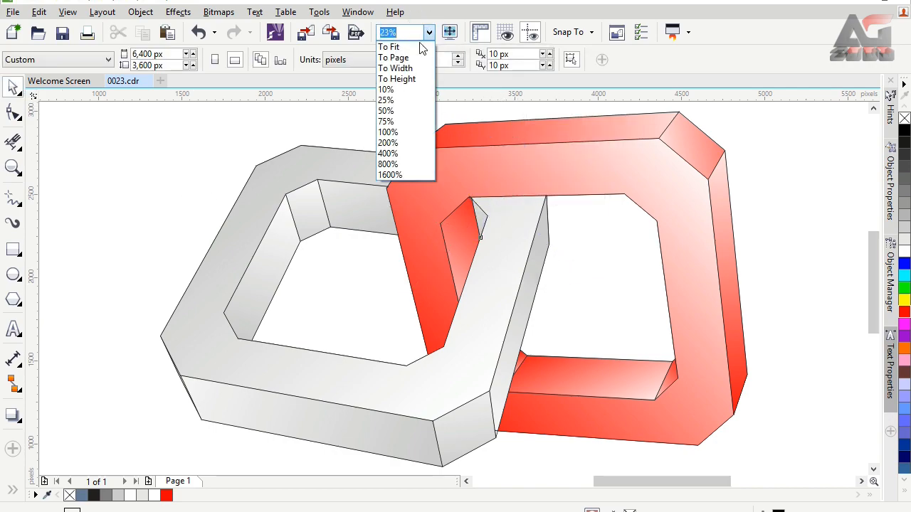
click(429, 32)
click(429, 32)
click(421, 66)
drag(280, 179, 634, 395)
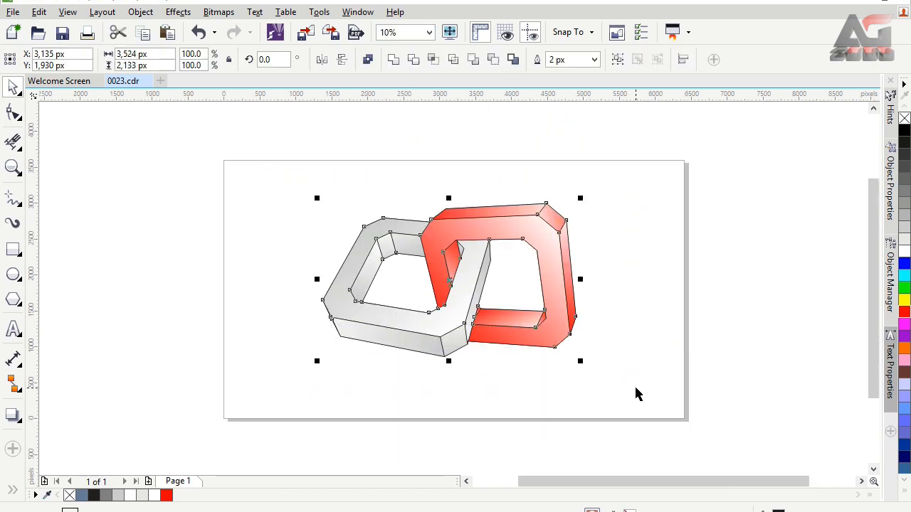
drag(473, 223, 471, 232)
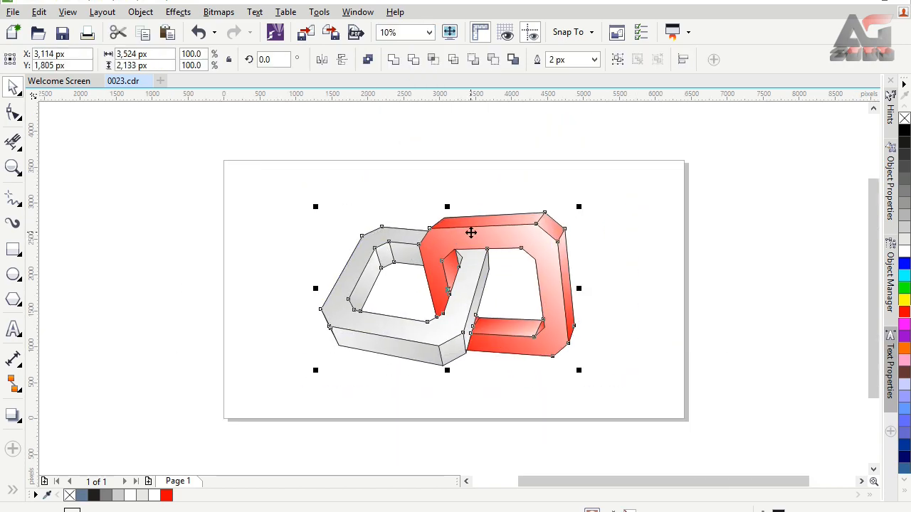
drag(578, 206, 584, 203)
drag(314, 372, 311, 372)
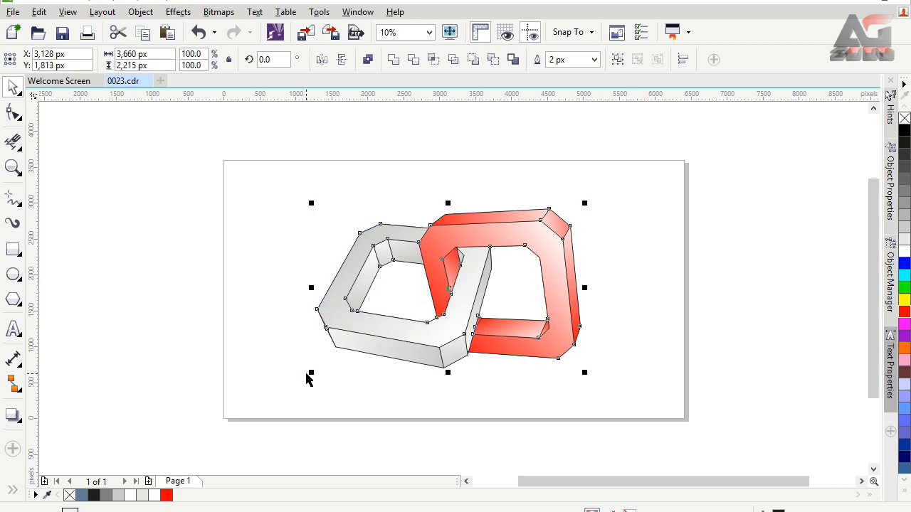
click(264, 230)
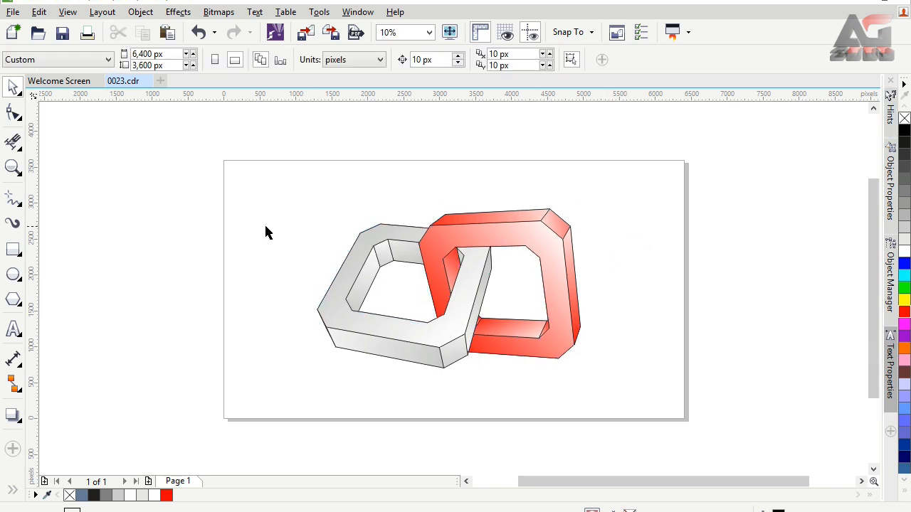
Add a page-sized background rectangle and give it an elliptical gradient fill from a white center to very light gray edges
double_click(16, 253)
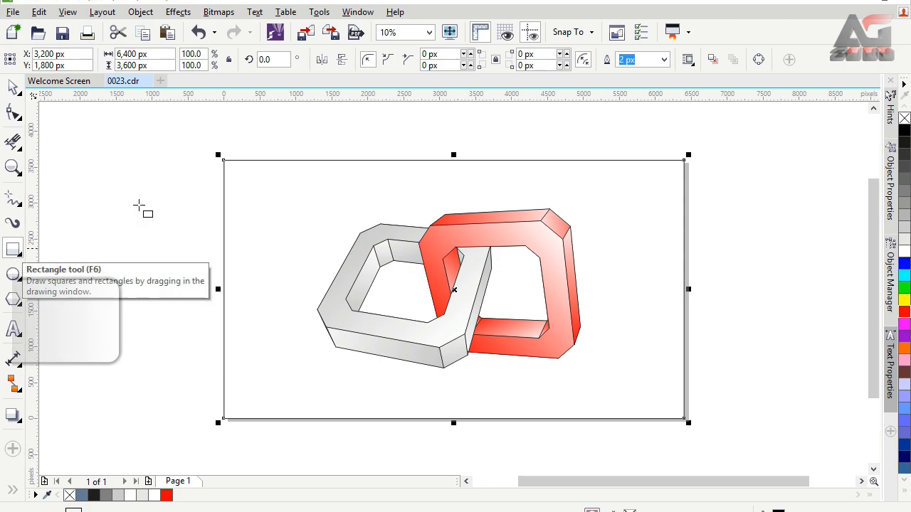
click(13, 490)
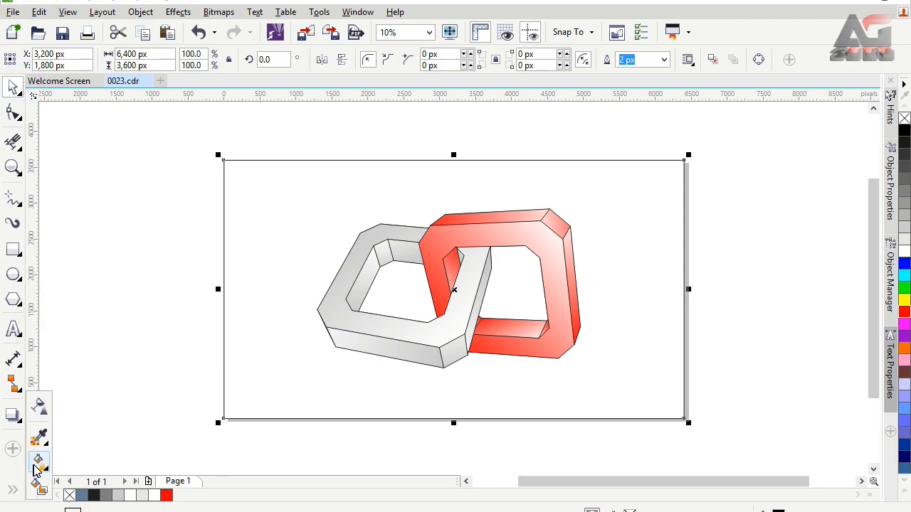
click(39, 461)
click(49, 59)
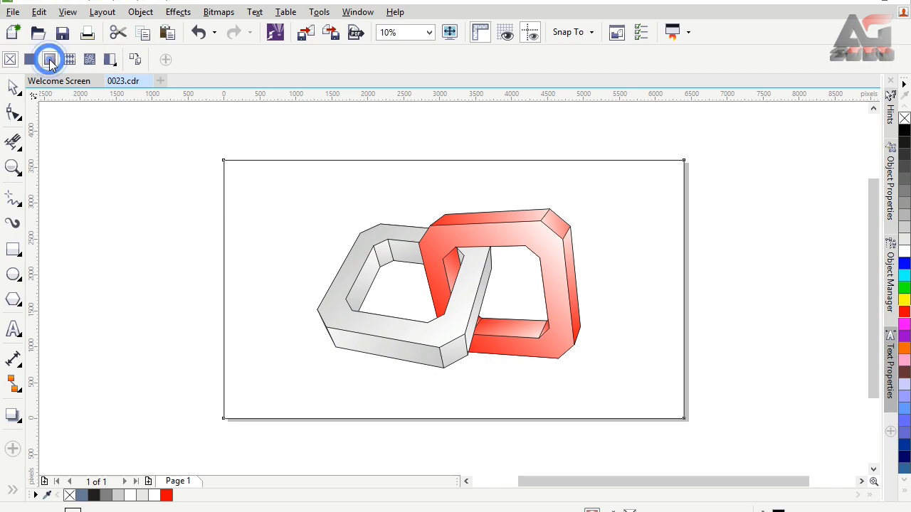
click(198, 59)
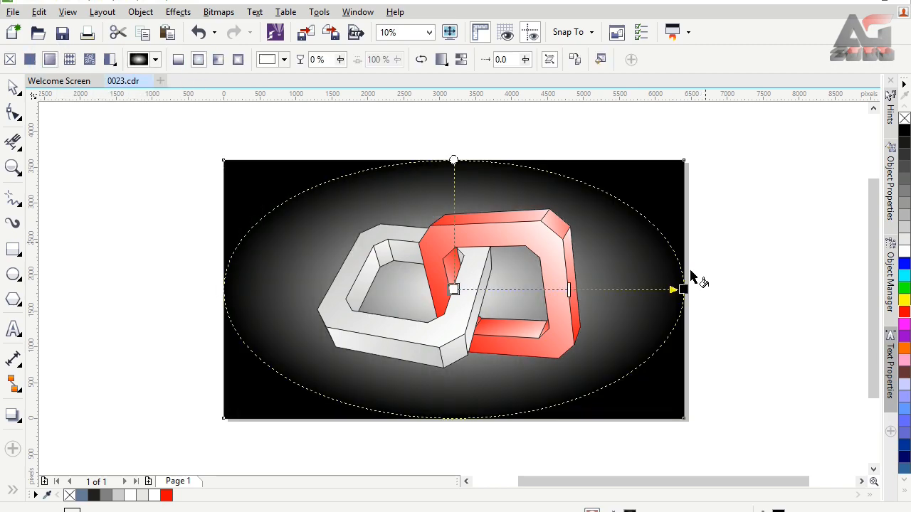
click(904, 229)
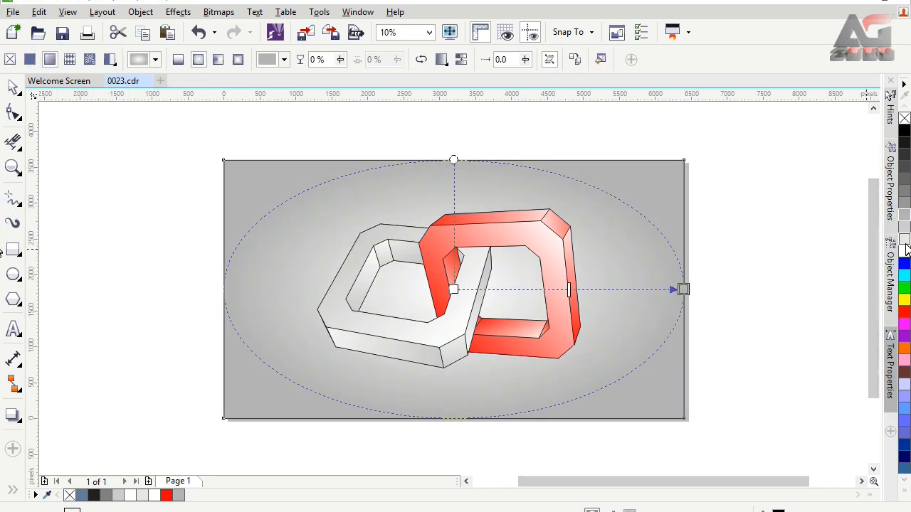
click(904, 242)
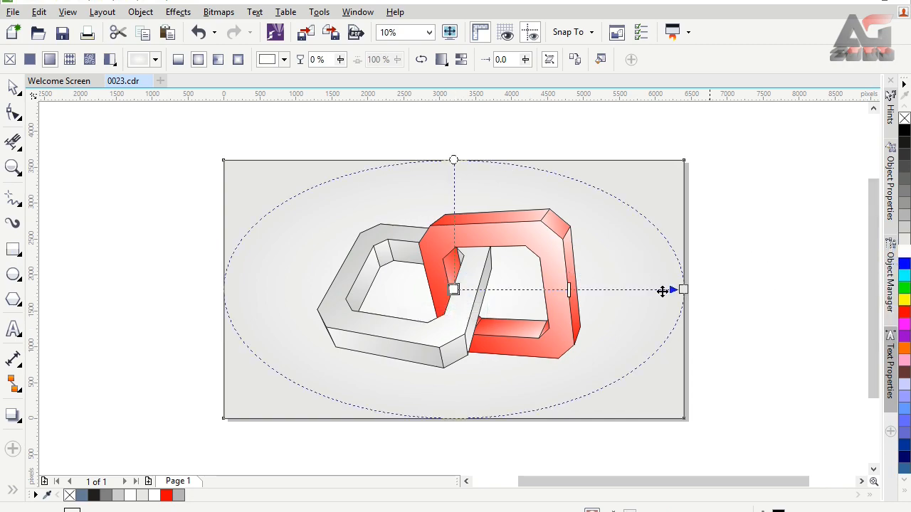
Widen the background's elliptical gradient past the page's sides and skew it toward the upper left
drag(683, 289, 718, 288)
drag(452, 143, 349, 200)
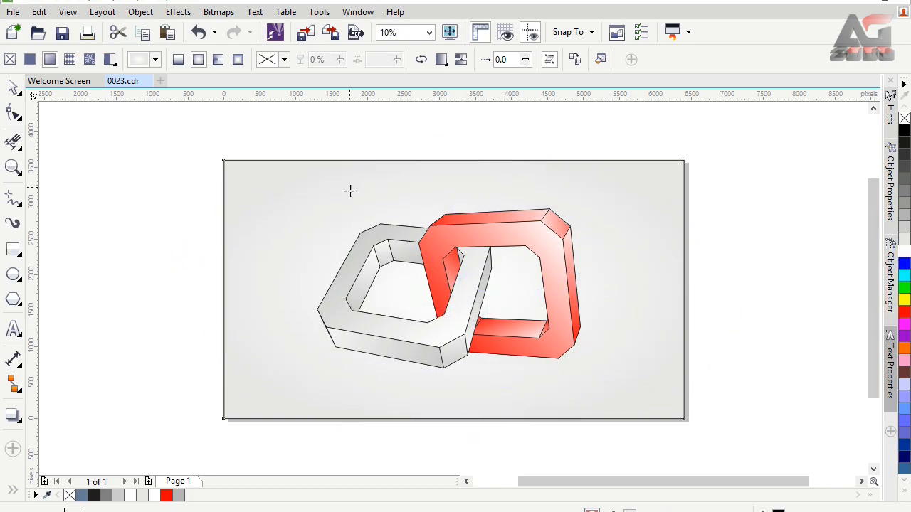
drag(718, 289, 764, 270)
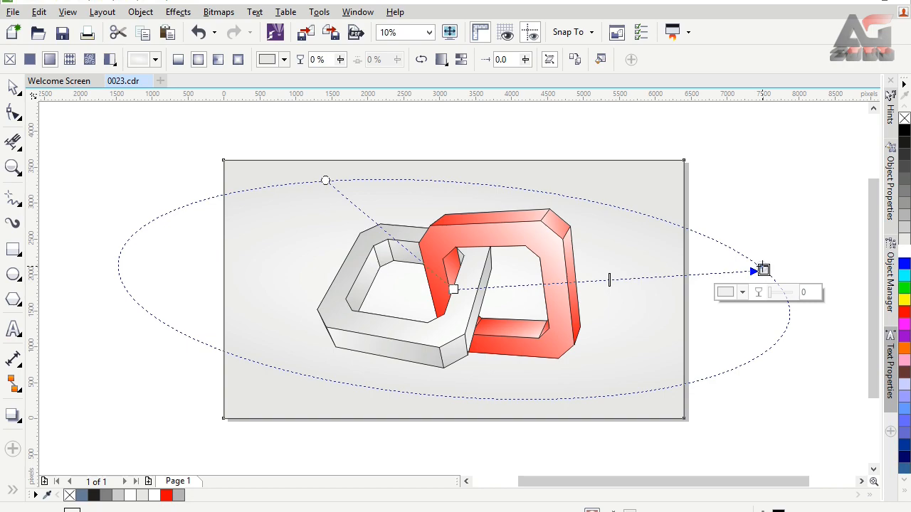
Set the background gradient's outer color to a darker light gray and reshape its ellipse around a white center behind the rings
click(905, 215)
click(904, 227)
drag(764, 270, 776, 317)
drag(332, 167, 331, 203)
drag(440, 271, 580, 262)
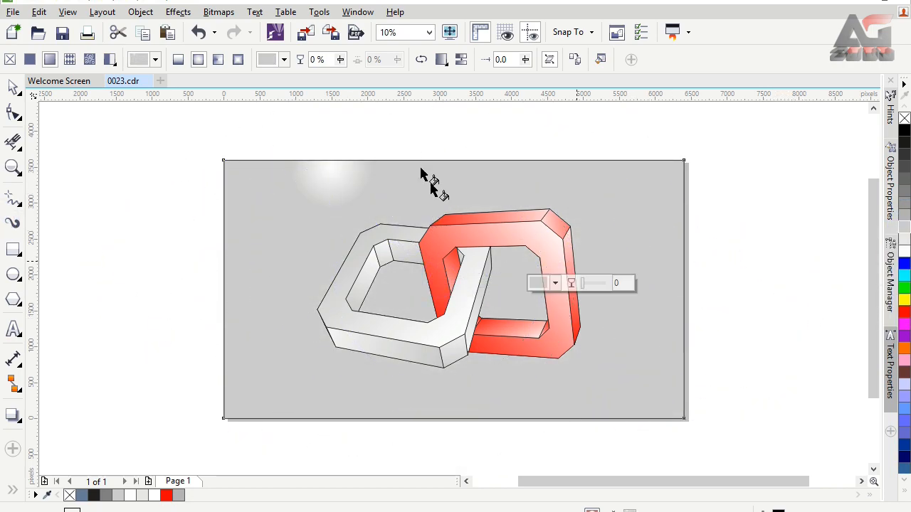
drag(422, 152, 362, 213)
drag(563, 262, 731, 232)
drag(437, 278, 450, 296)
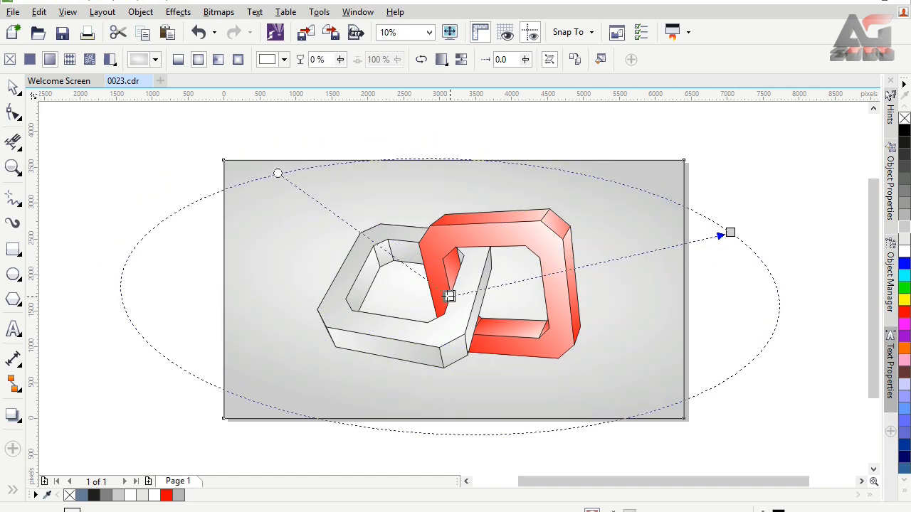
Stretch the background's elliptical gradient farther past the page's right edge and adjust its height and skew around the white center
drag(731, 232, 748, 270)
drag(287, 140, 330, 200)
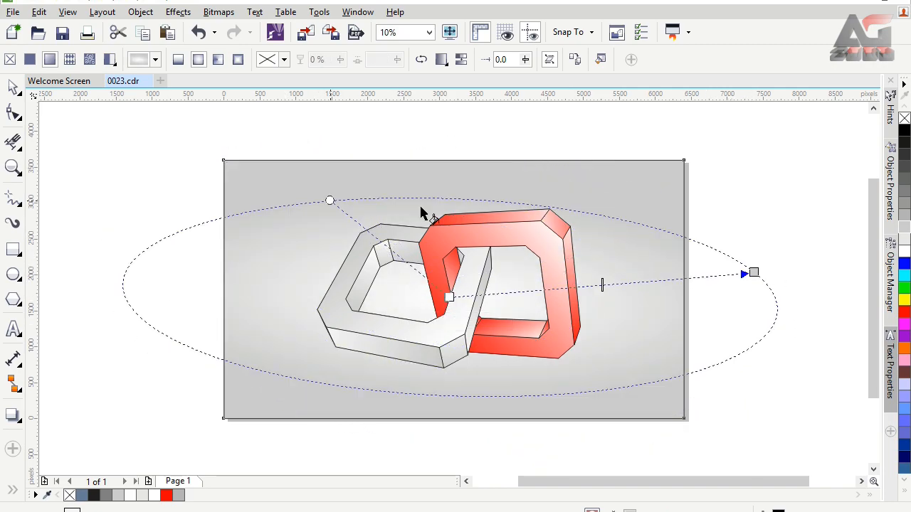
drag(753, 273, 812, 251)
drag(300, 190, 289, 163)
drag(813, 251, 829, 255)
click(203, 135)
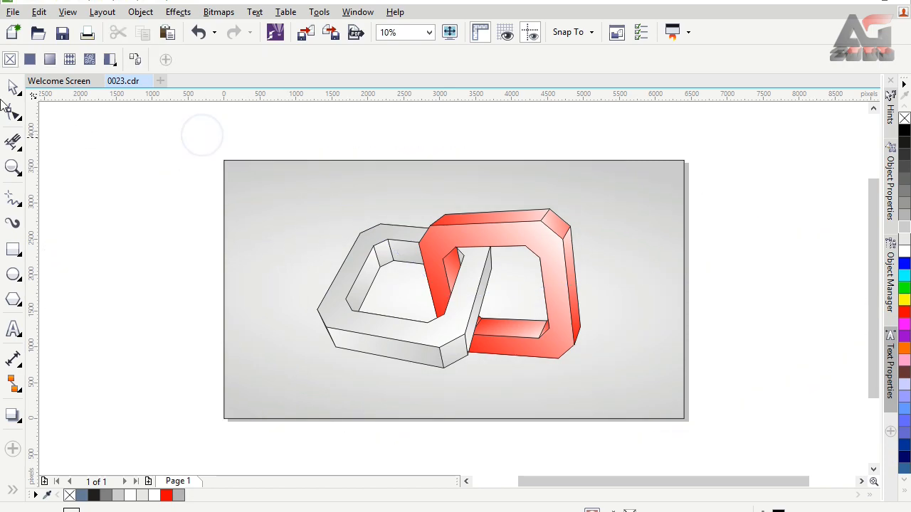
Remove the outlines from all faces of both rings and from the background rectangle
click(19, 84)
drag(202, 172, 643, 392)
right_click(905, 118)
click(730, 252)
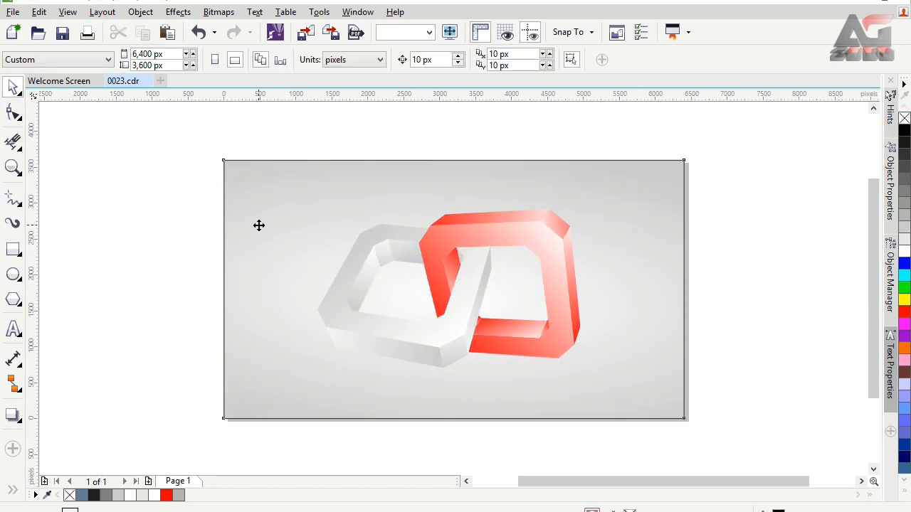
click(259, 226)
right_click(905, 119)
click(768, 189)
Adjust the linear gradient on the gray ring's long lower side face by repositioning its white end just outside the face's left corner
scroll(361, 330, up, 1)
click(14, 492)
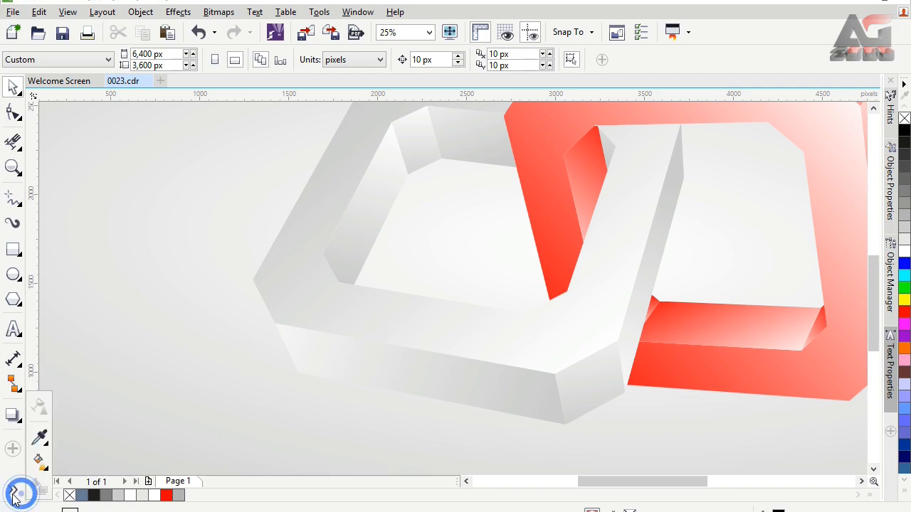
click(39, 464)
click(340, 352)
mouse_move(211, 295)
mouse_down()
mouse_move(200, 290)
mouse_move(220, 307)
mouse_up()
drag(220, 307, 238, 327)
scroll(583, 261, down, 1)
drag(585, 483, 610, 482)
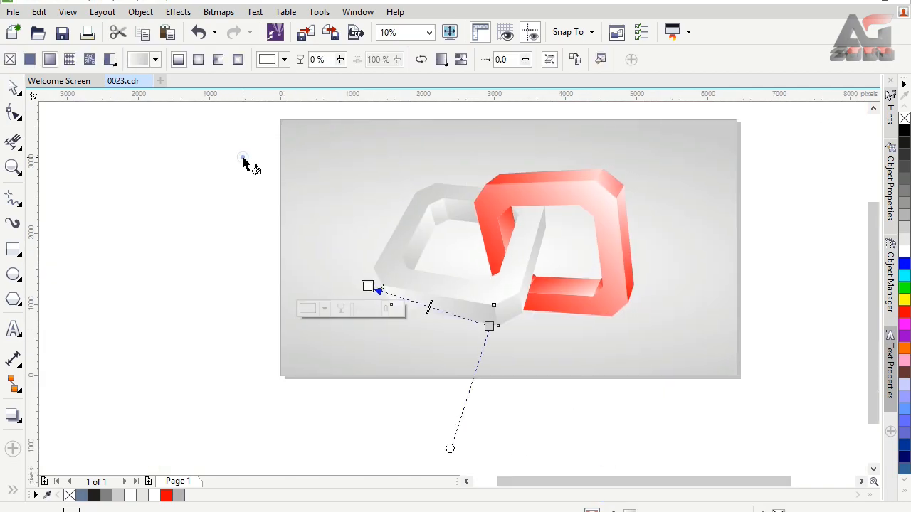
click(245, 158)
Select all the faces of both rings without the background and group them
key(space)
drag(266, 148, 701, 358)
right_click(476, 203)
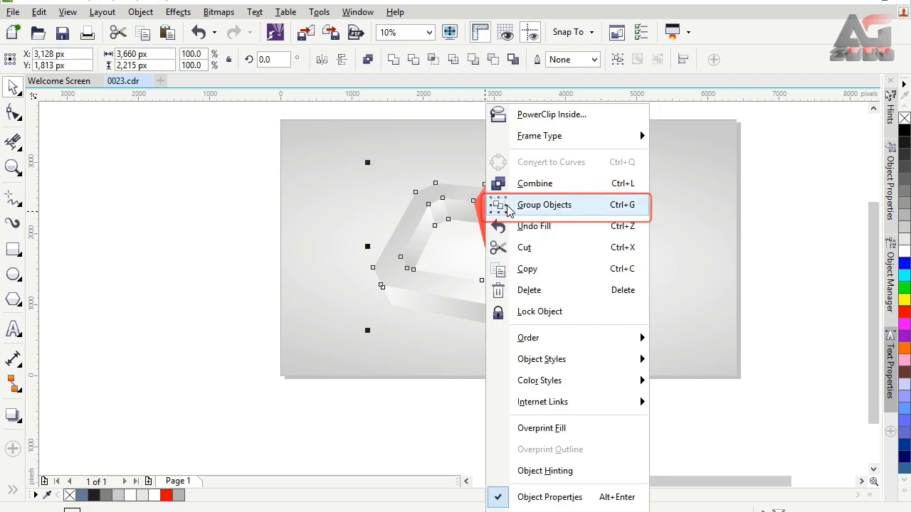
click(512, 203)
Add a black perspective drop shadow from the base of the grouped rings at about 84°, with opacity 50 and feather 15
click(430, 32)
click(418, 48)
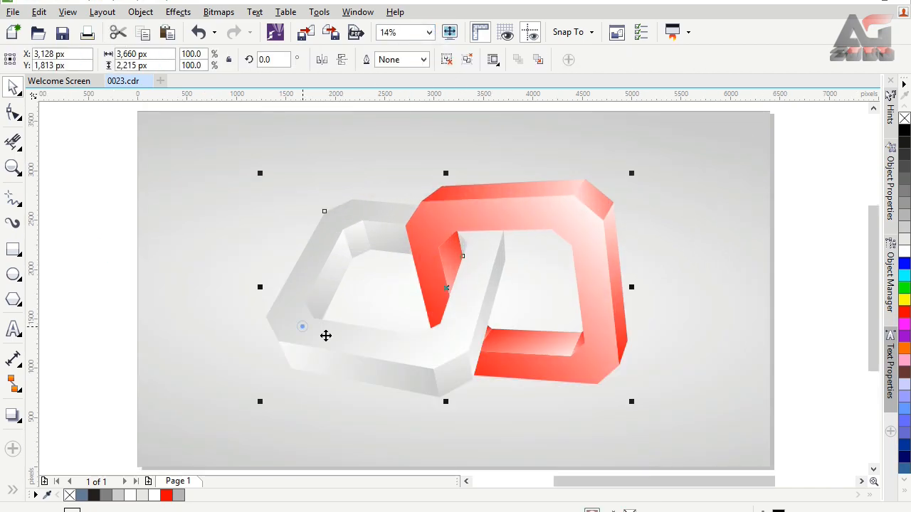
click(11, 416)
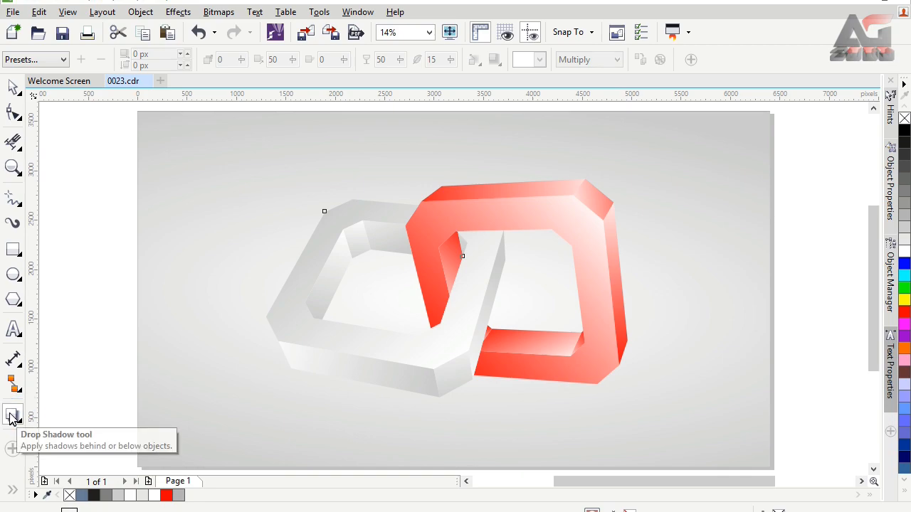
mouse_move(459, 350)
mouse_down()
mouse_move(445, 428)
mouse_move(460, 363)
mouse_move(450, 351)
mouse_up()
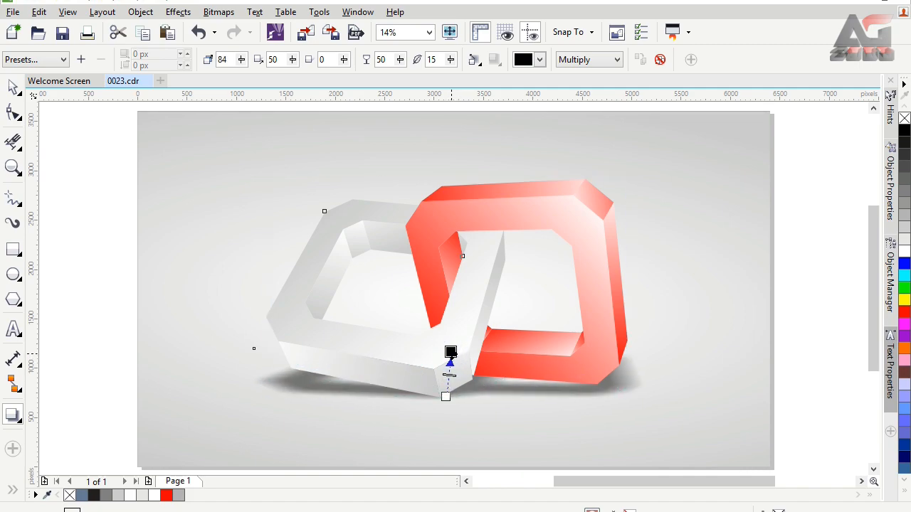
click(171, 185)
Refine the background's elliptical gradient so its ellipse reaches well past the page's sides and slightly beyond its upper and lower edges
click(12, 490)
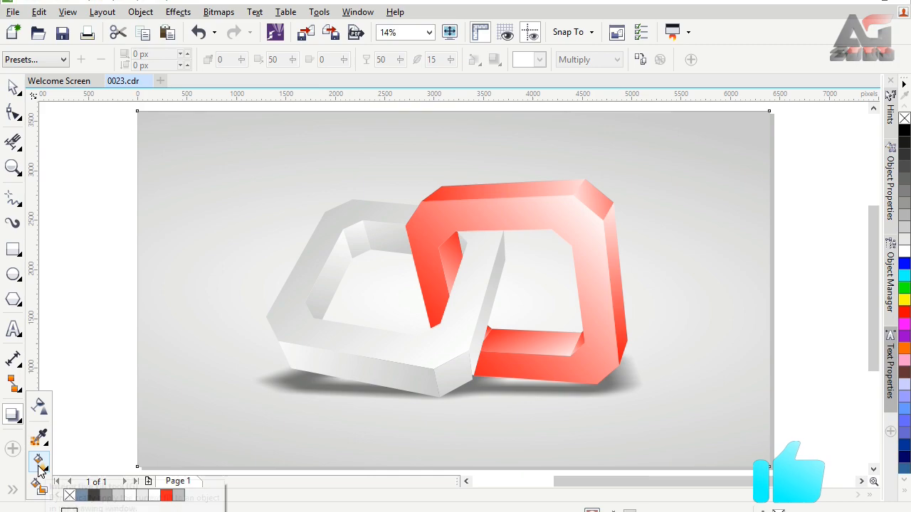
click(38, 463)
click(449, 300)
scroll(605, 246, down, 1)
drag(622, 484, 653, 484)
mouse_move(780, 242)
mouse_down()
mouse_move(809, 228)
mouse_move(795, 226)
mouse_move(802, 221)
mouse_move(819, 223)
mouse_move(803, 223)
mouse_up()
key(ctrl+z)
drag(218, 141, 251, 141)
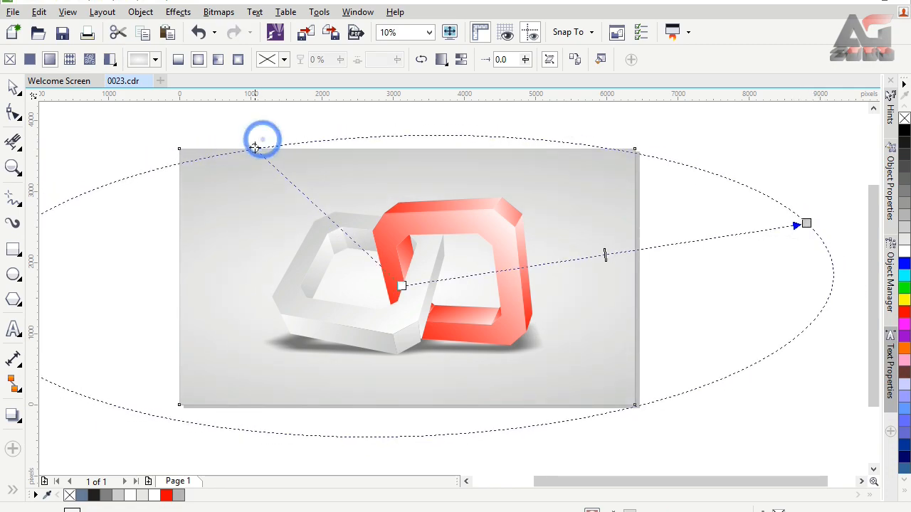
drag(810, 225, 811, 232)
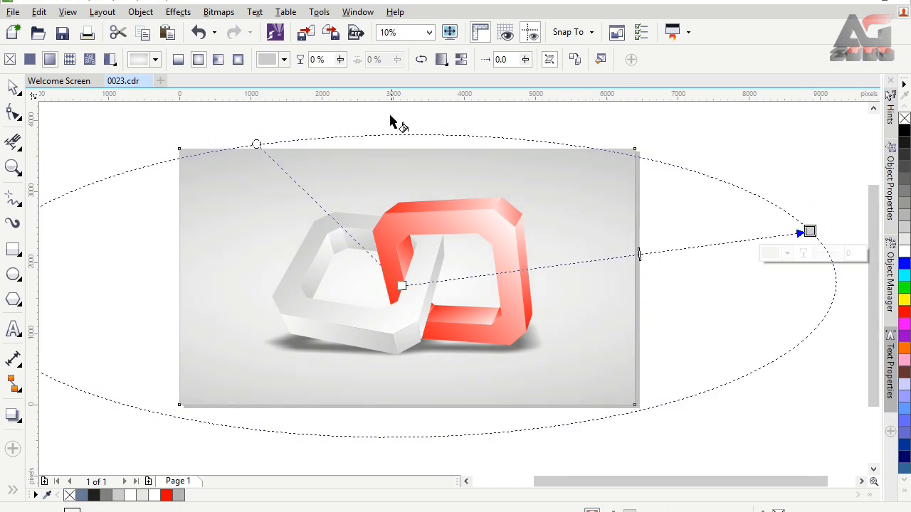
click(429, 32)
click(395, 43)
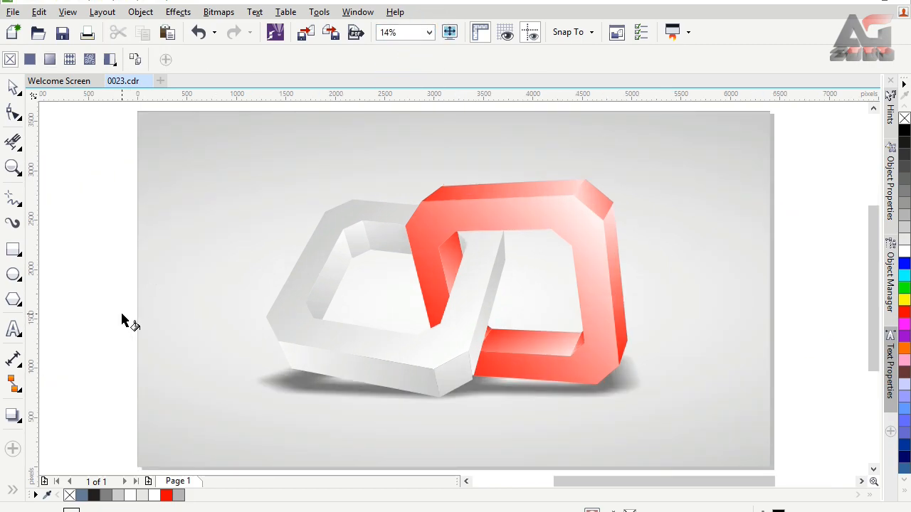